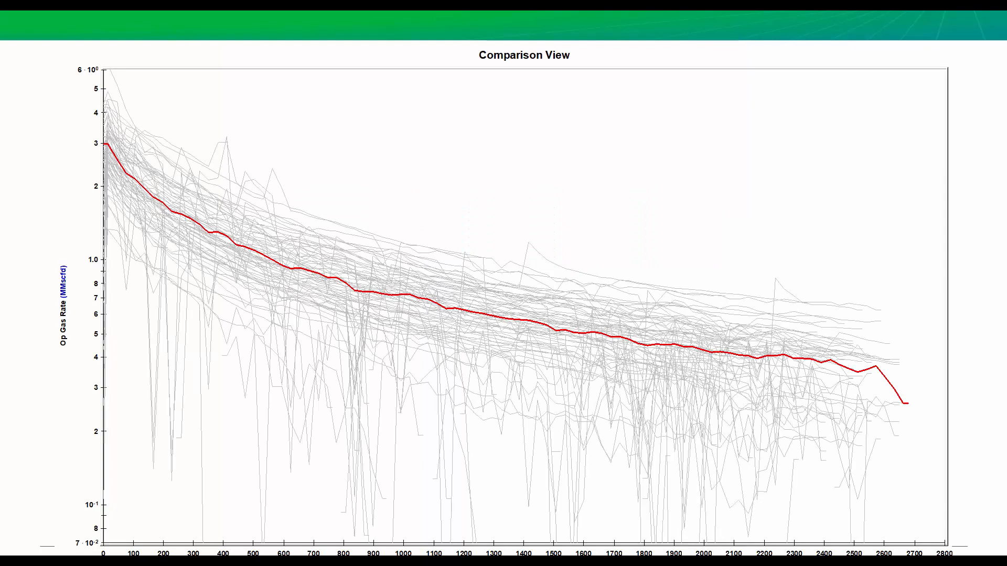
click(623, 375)
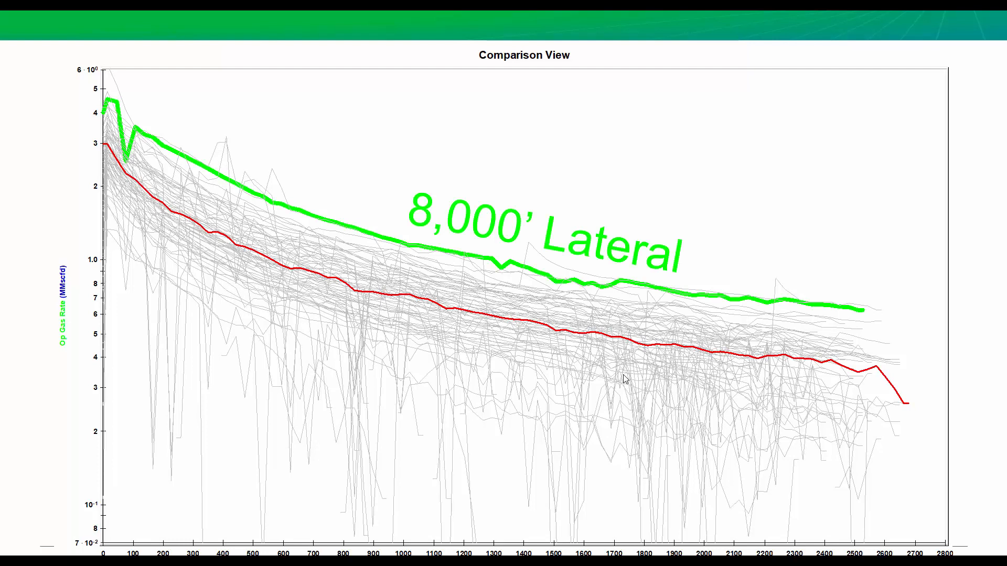
click(623, 375)
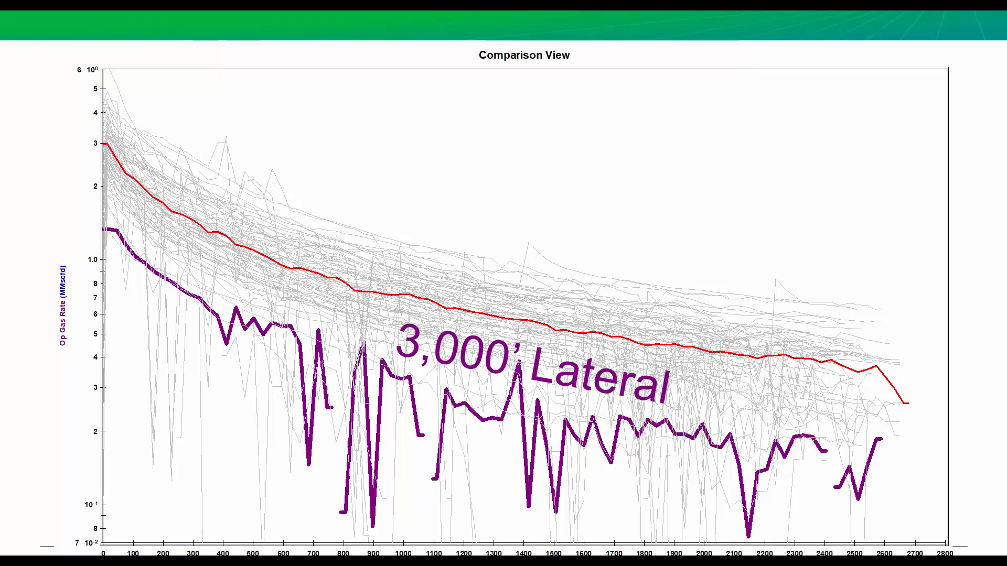
click(427, 388)
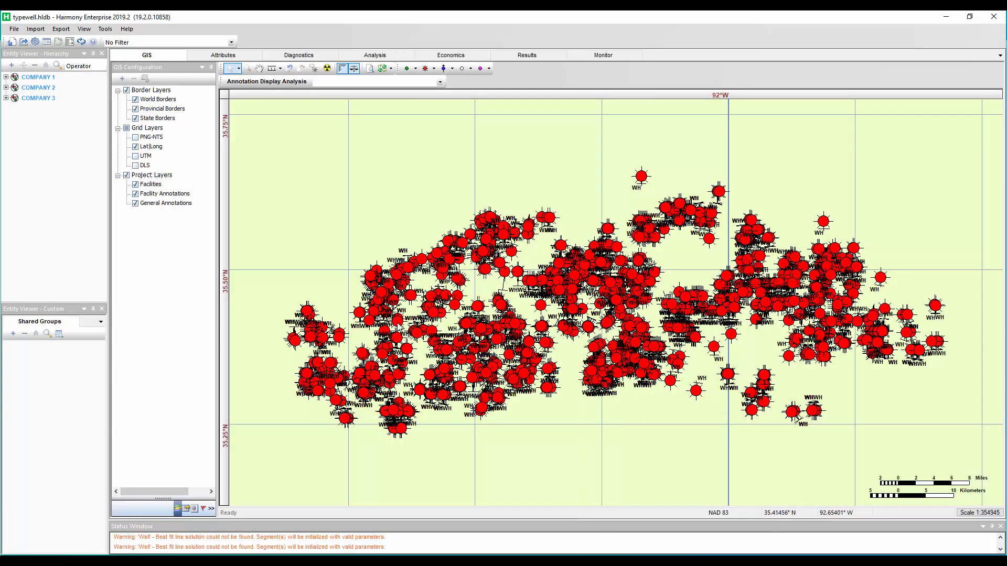
- Expand COMPANY 1 in the entity hierarchy and create a Gas Typewell analysis for the whole group
mouse_move(397, 323)
click(6, 78)
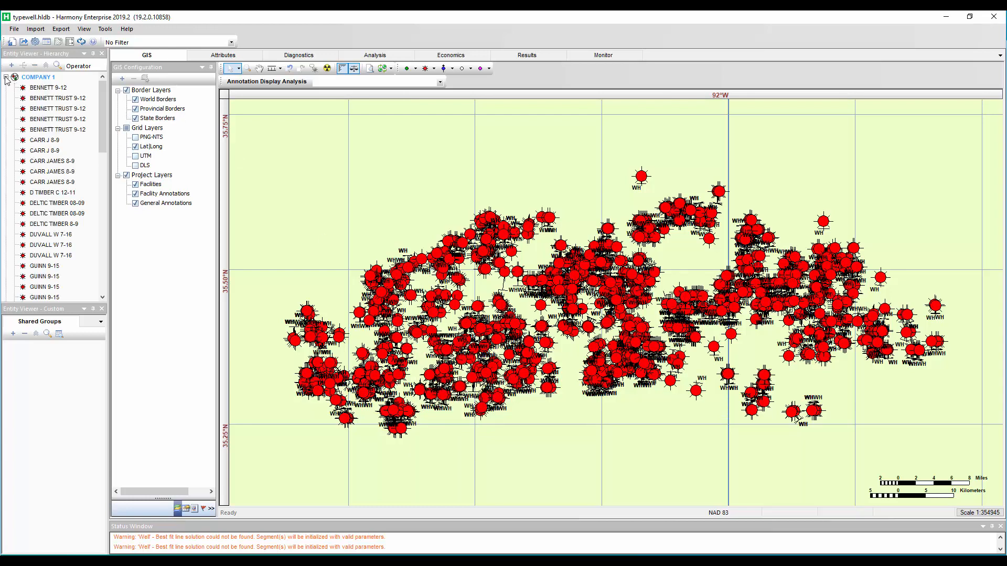
click(34, 79)
click(491, 209)
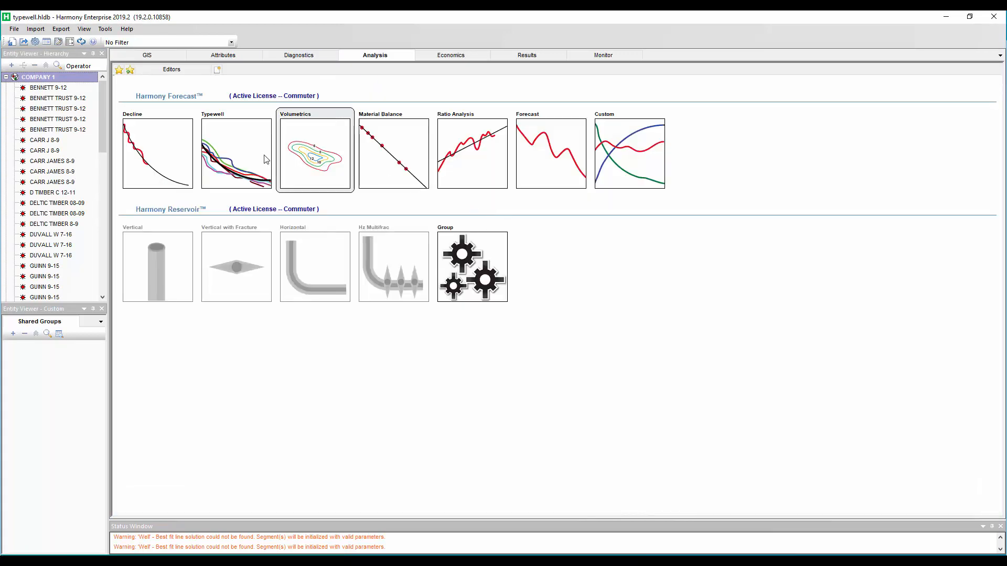
click(222, 152)
click(236, 156)
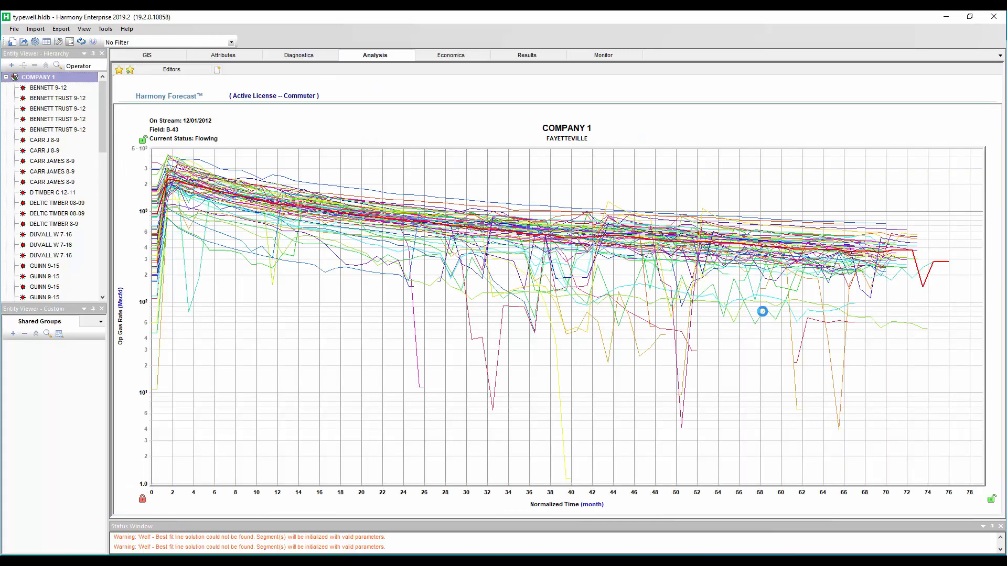
- Rescale the gas rate axis to about 30–4,000 Mscfd and colour all individual well curves grey
click(331, 125)
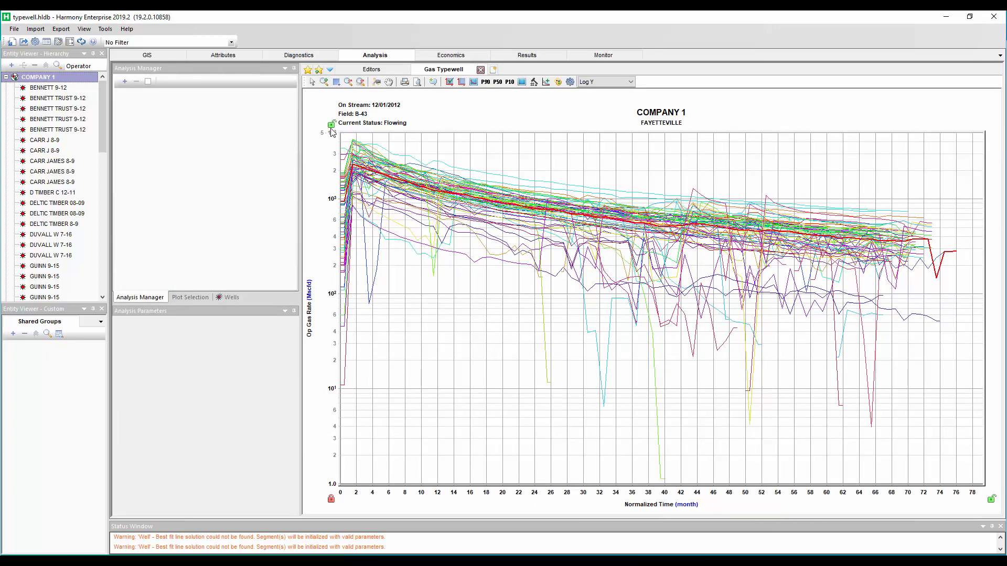
drag(332, 236, 331, 344)
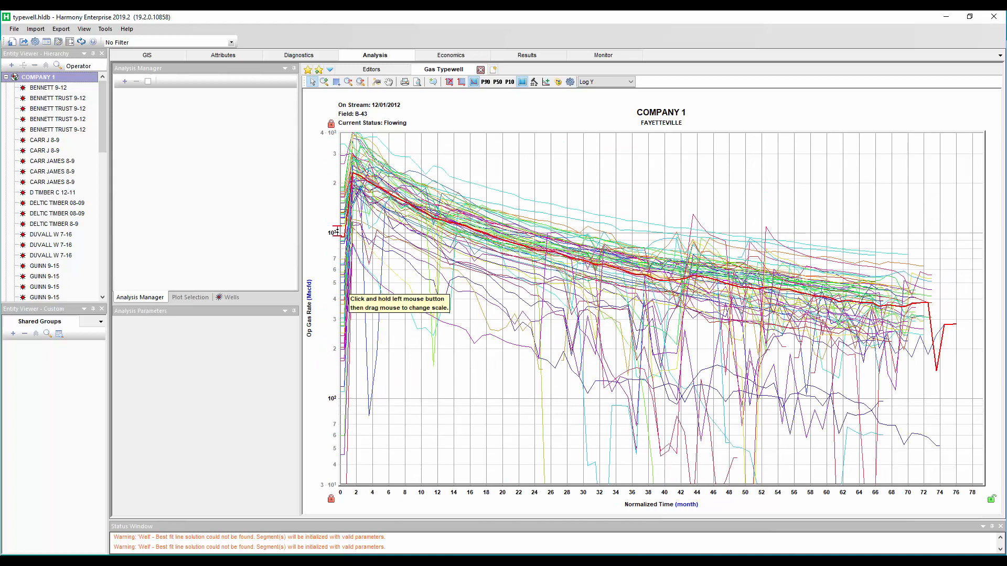
click(558, 81)
click(570, 101)
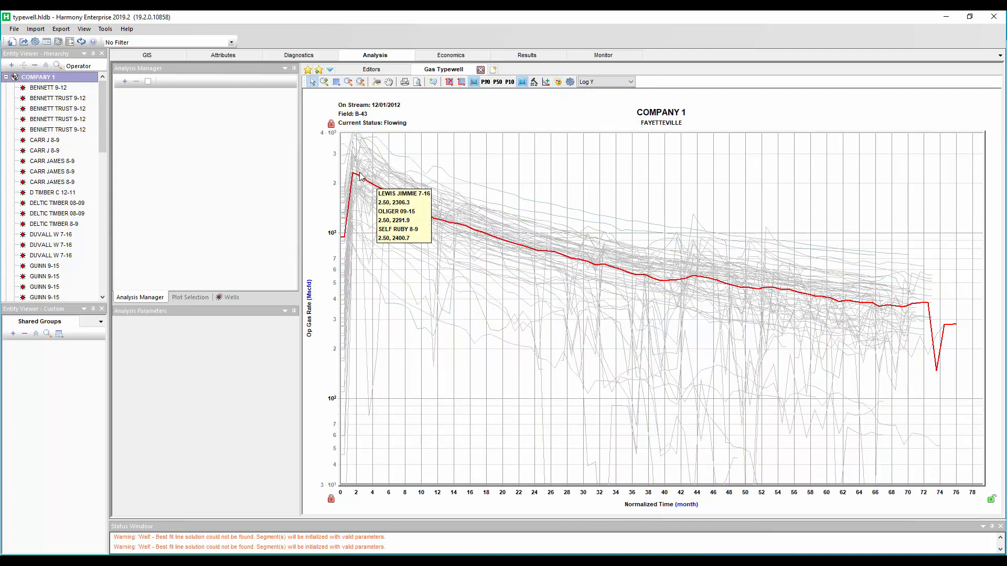
- Set all wells' start date offsets to peak rate and shift the start of the time axis slightly past zero
mouse_move(360, 181)
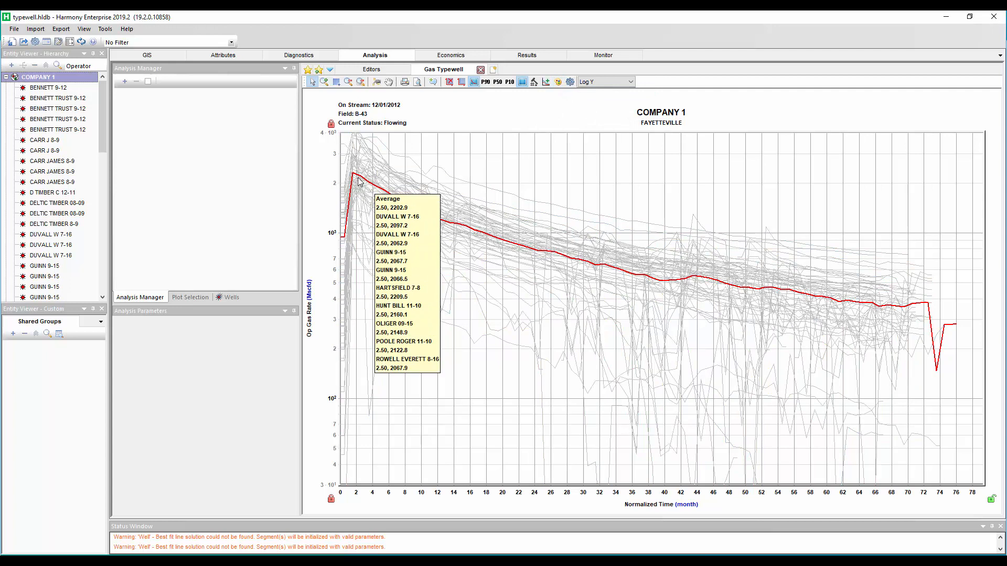
click(231, 298)
click(149, 83)
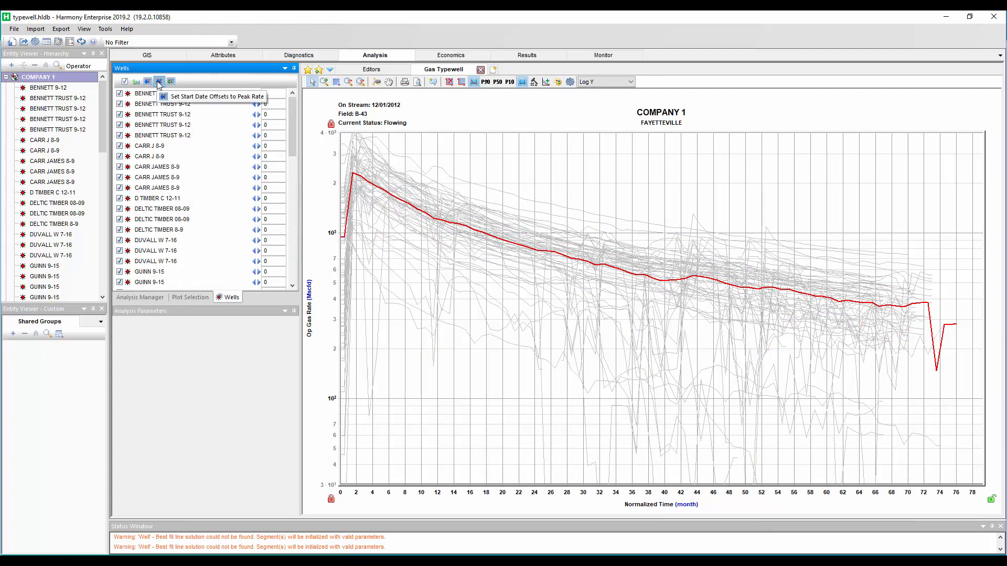
click(159, 82)
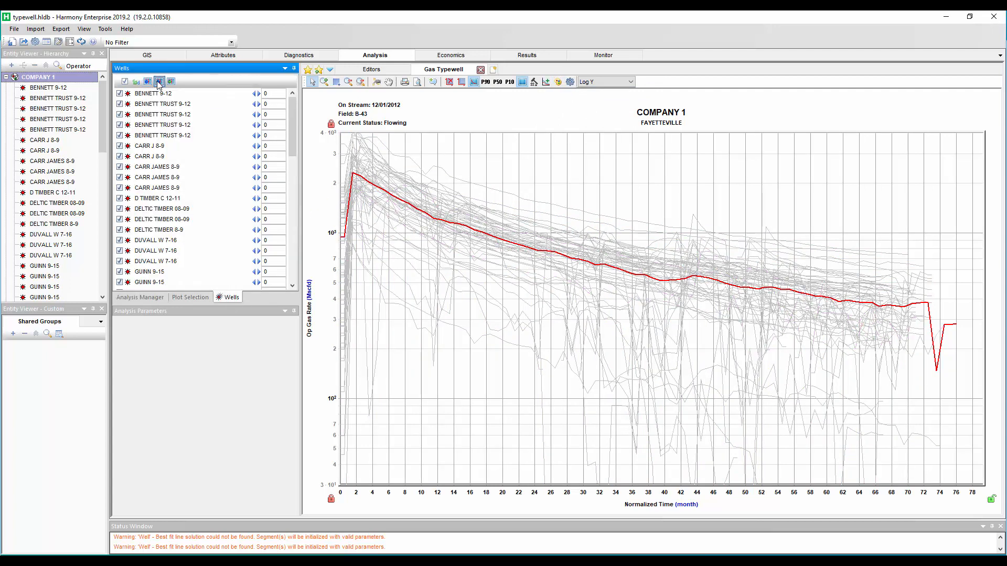
click(339, 493)
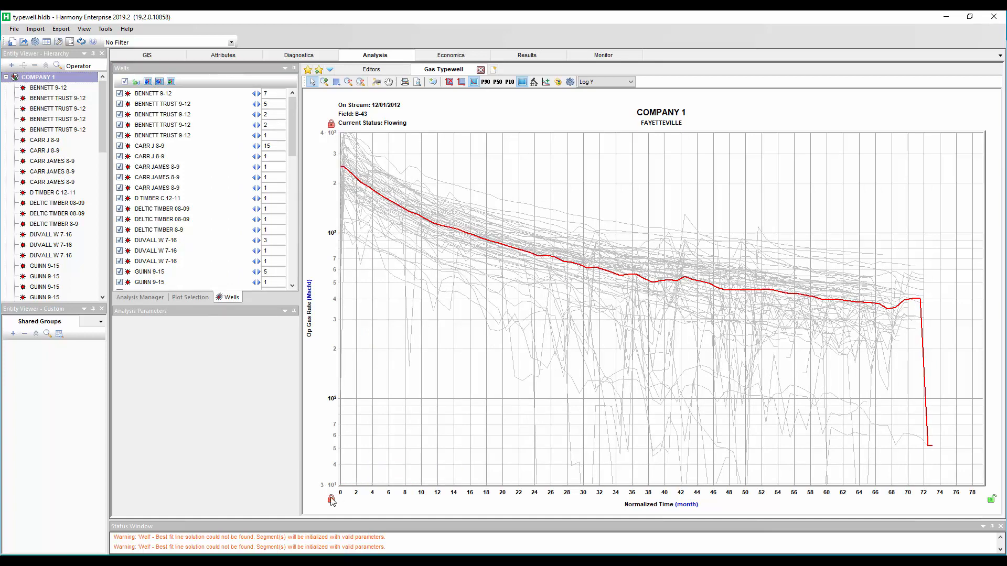
mouse_move(346, 493)
mouse_down()
mouse_move(372, 488)
mouse_move(332, 498)
mouse_up()
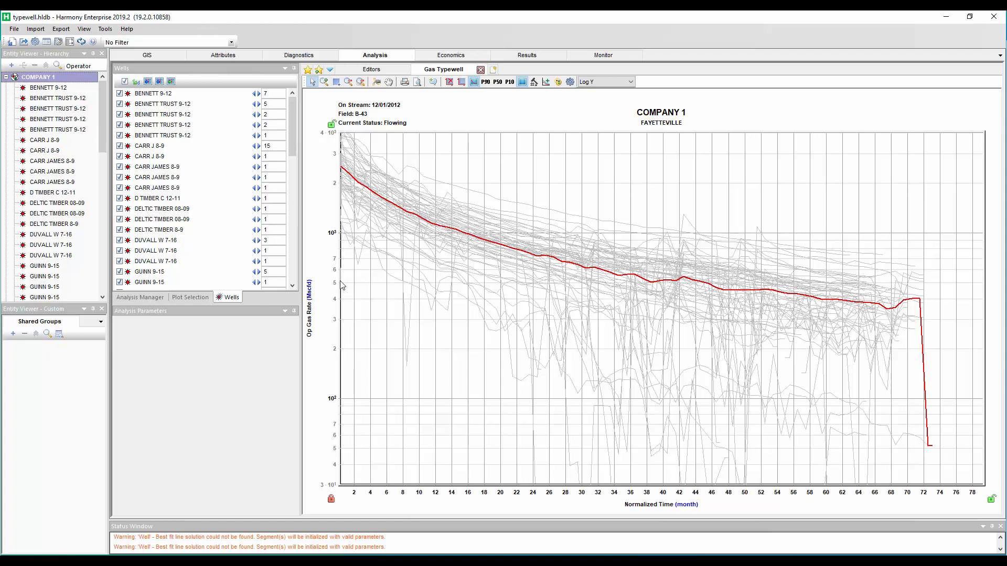
- Show the attributes of the first 14 wells of COMPANY 1 and collapse the Cumulative Volume properties
click(62, 89)
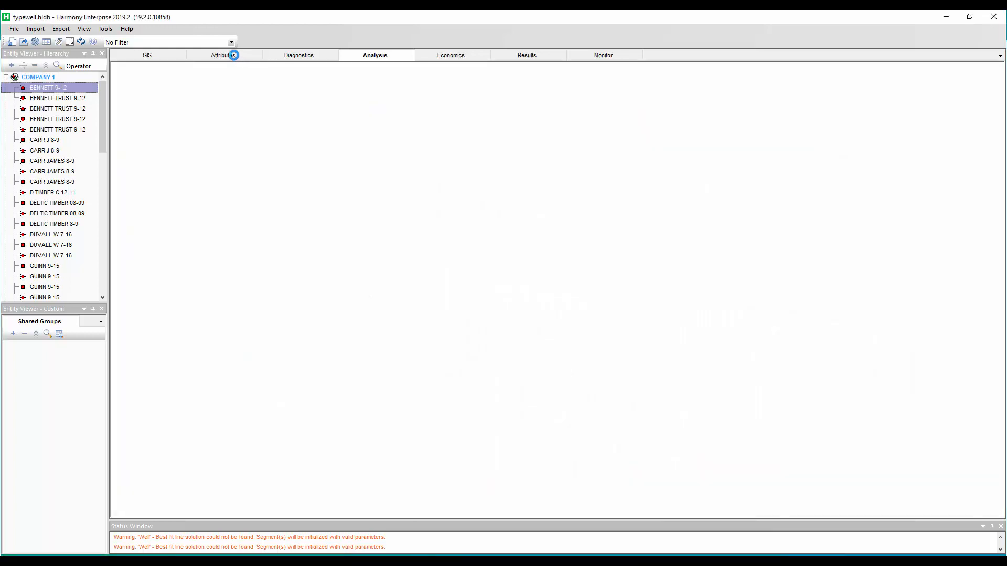
click(234, 55)
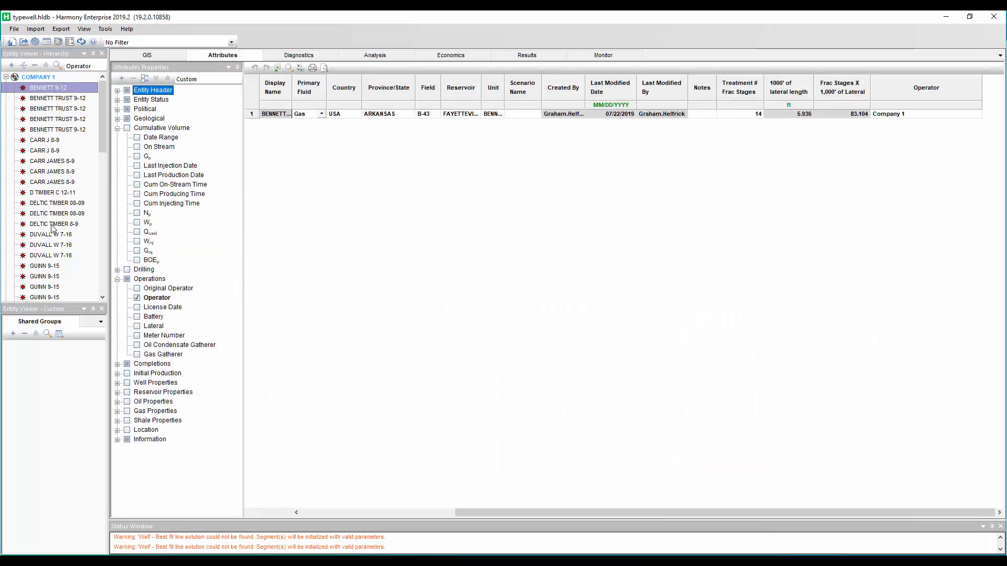
shift+click(52, 225)
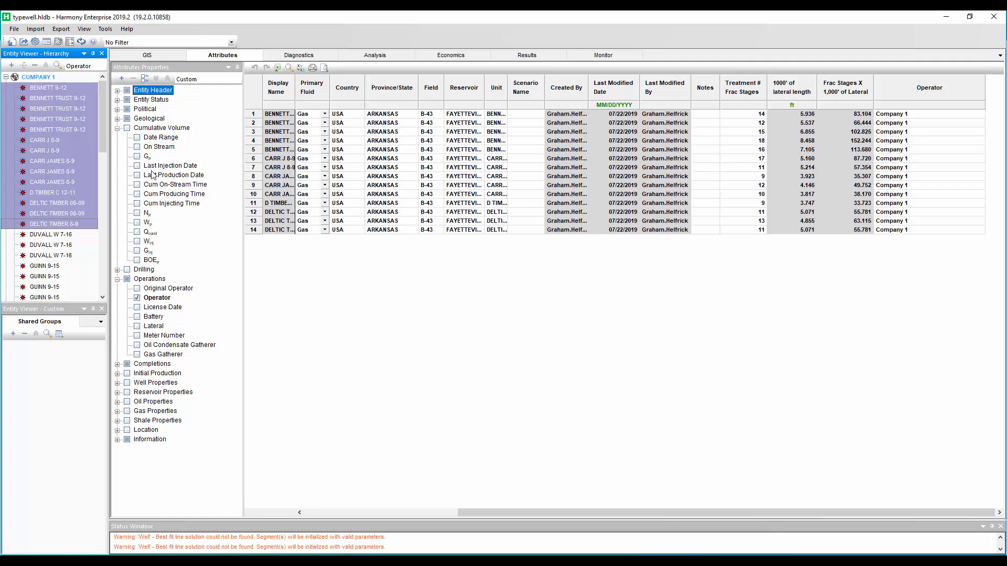
click(118, 128)
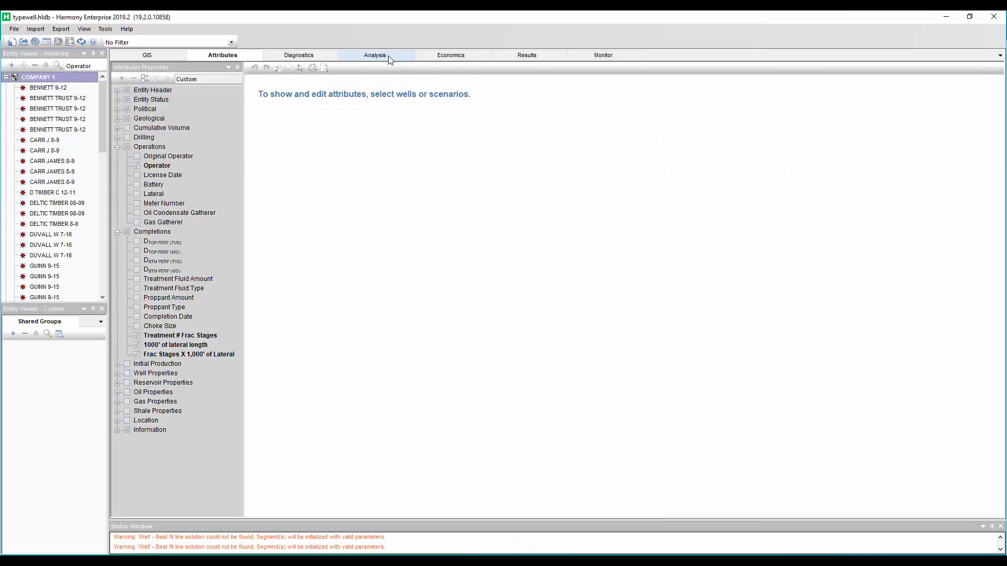
- Return to the COMPANY 1 analysis and add a second Gas Typewell worksheet
click(388, 56)
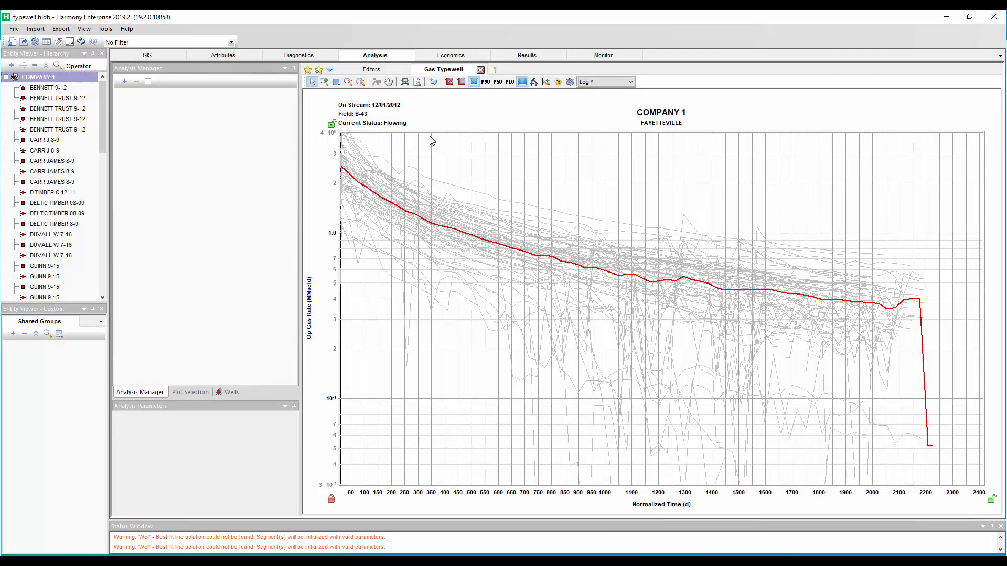
click(494, 71)
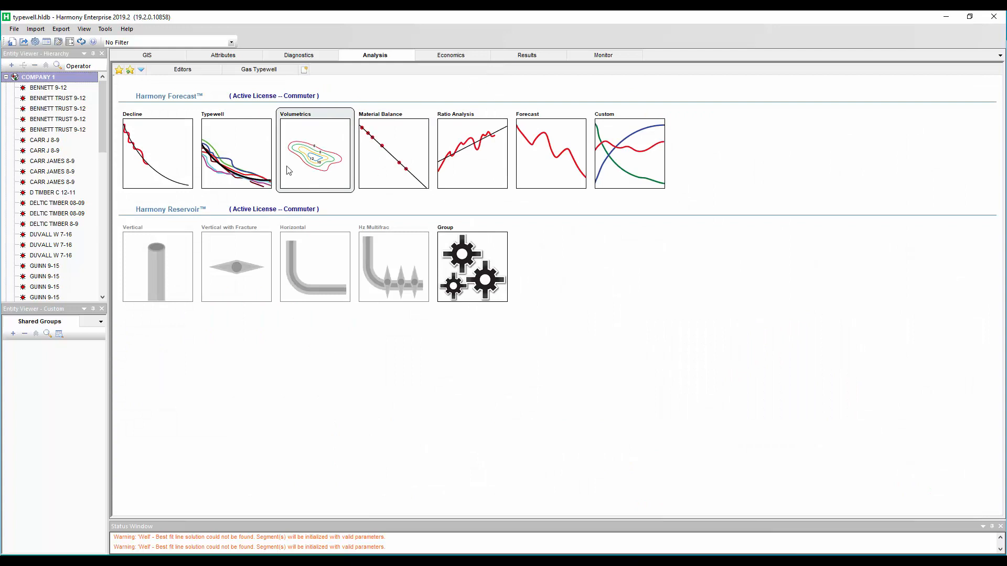
click(257, 150)
click(270, 156)
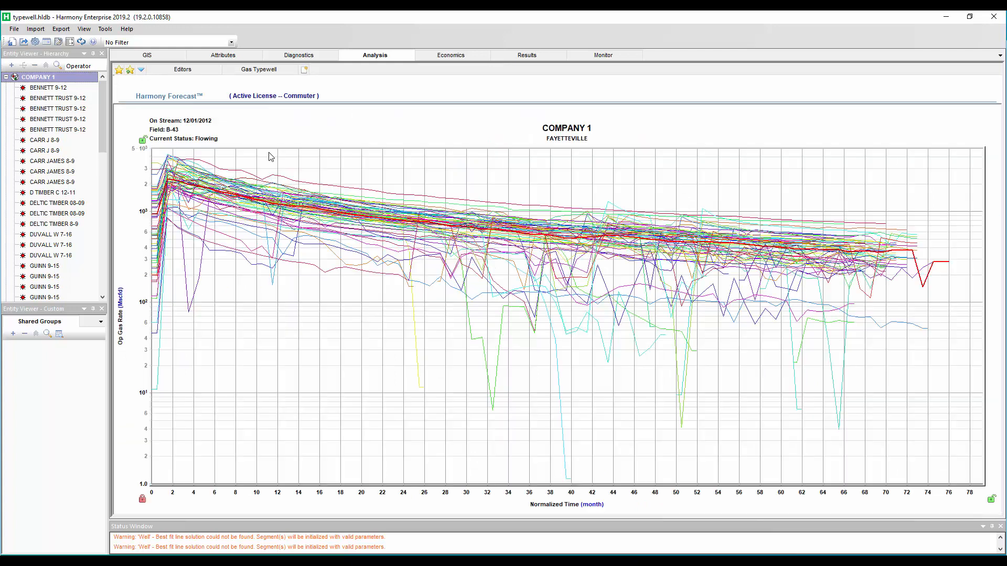
- Rename the new typewell worksheet as "By 1,000ft Lateral"
double_click(535, 73)
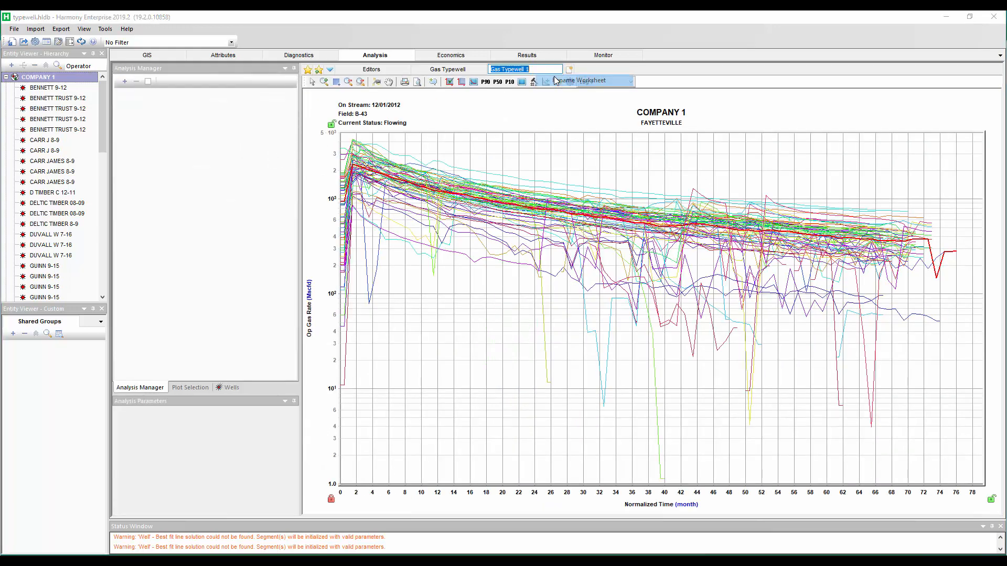
text(By )
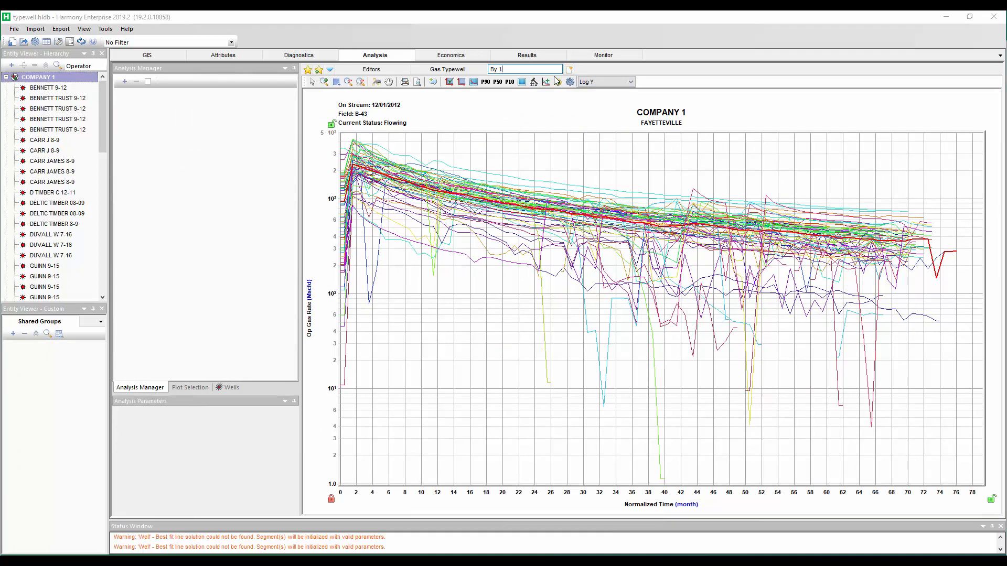
text(10,)
key(BackSpace)
key(BackSpace)
text(,000ft Lateral)
click(632, 69)
- Colour all well curves grey in the By 1,000ft Lateral worksheet and set the start date offsets to peak rate
click(557, 82)
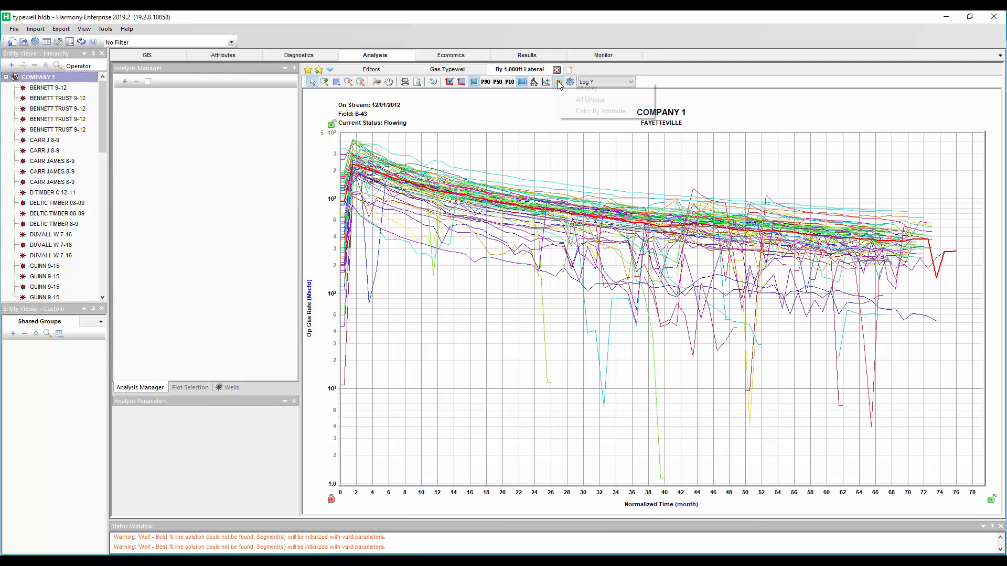
click(582, 89)
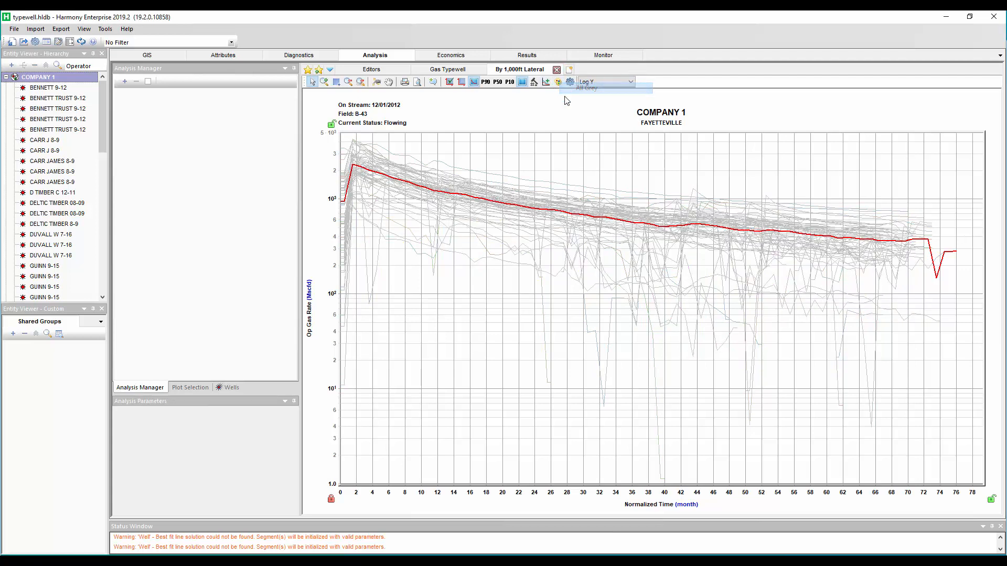
click(231, 388)
click(159, 82)
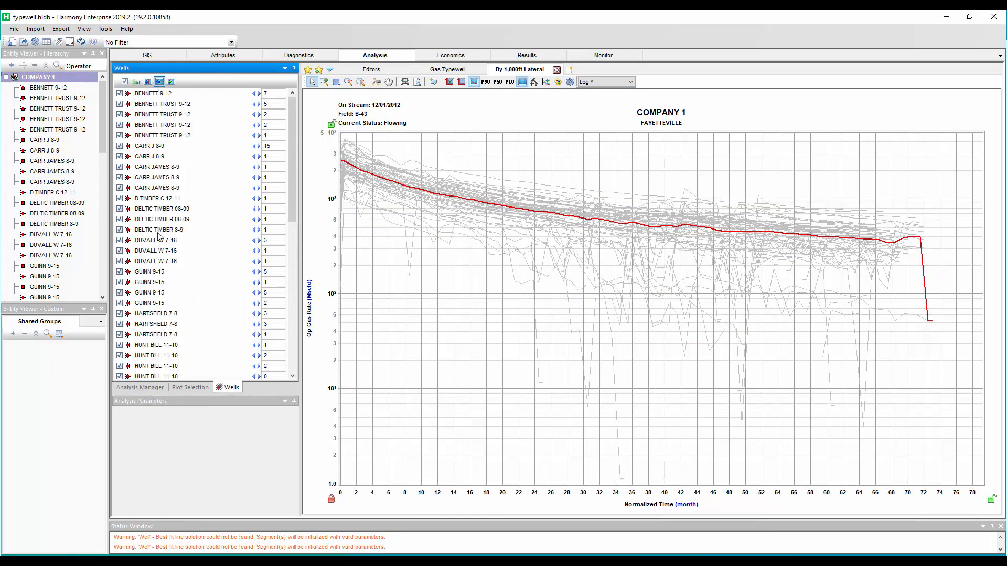
- Plot the rate per attribute on the Y-axis, using the completions attribute 1000' of lateral length in ft
click(153, 388)
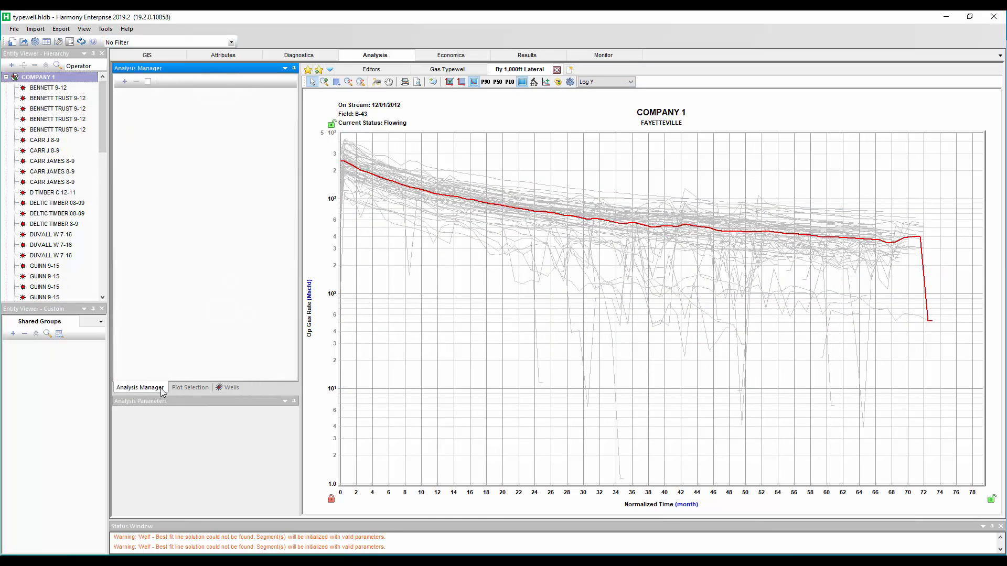
click(181, 389)
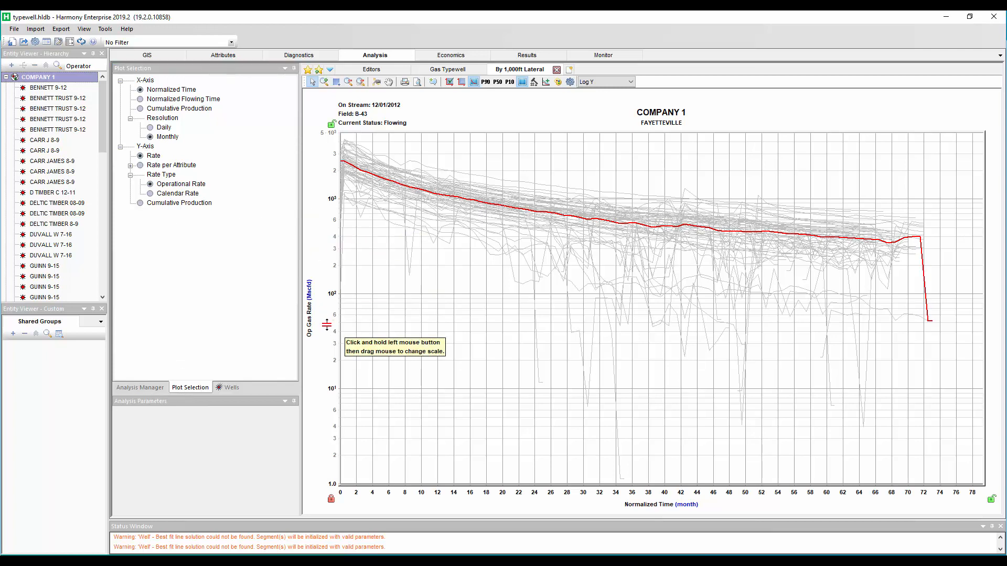
click(130, 166)
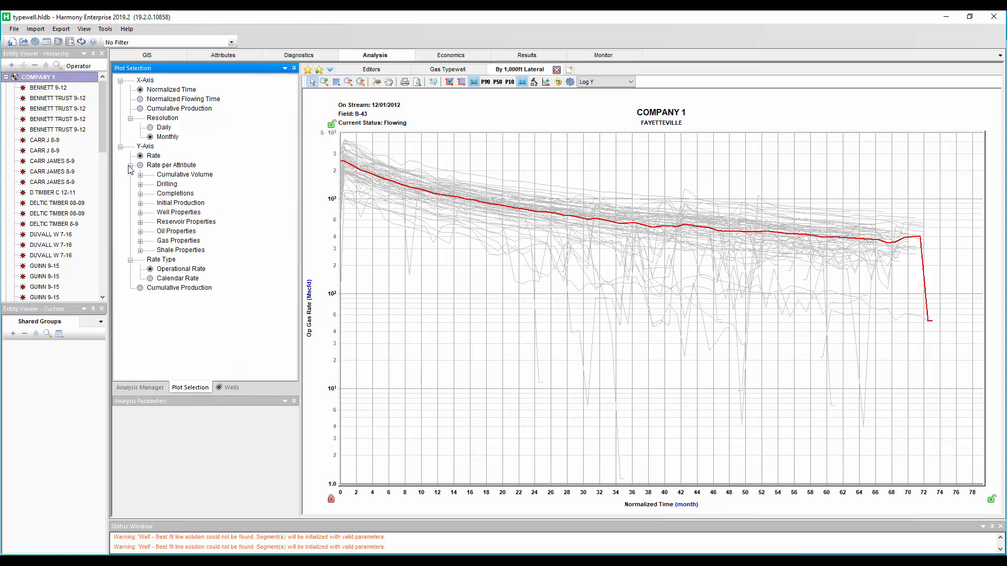
click(140, 194)
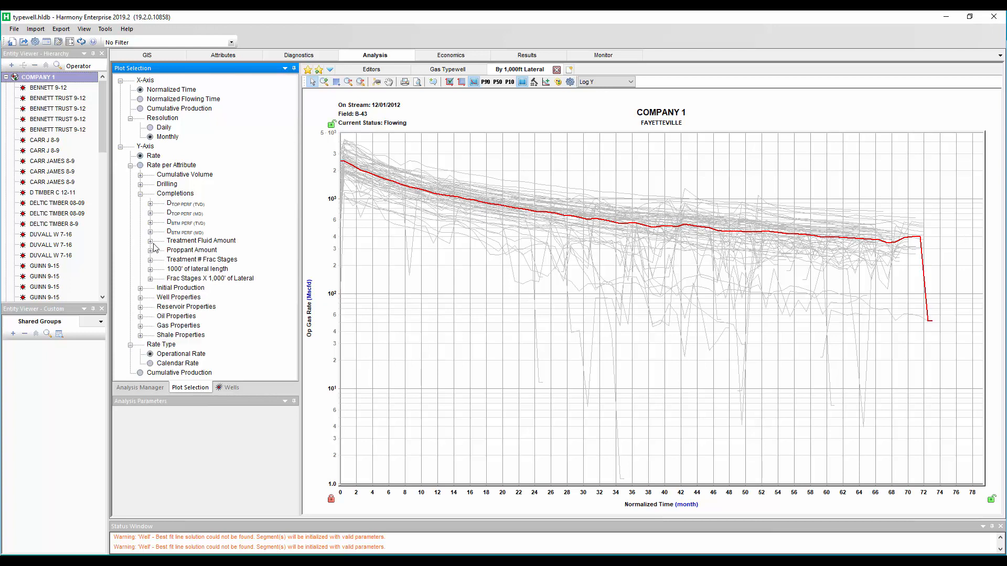
click(151, 269)
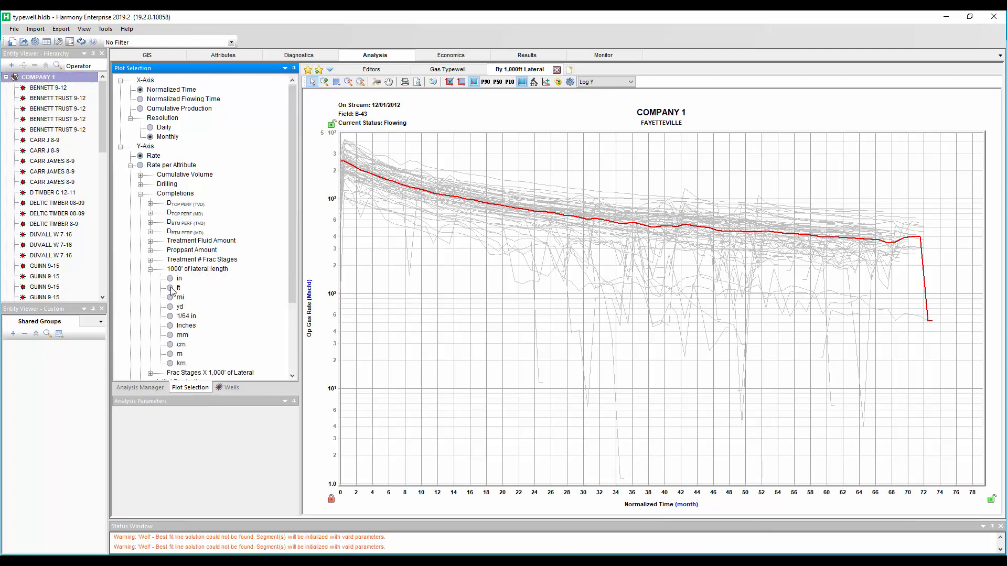
click(170, 288)
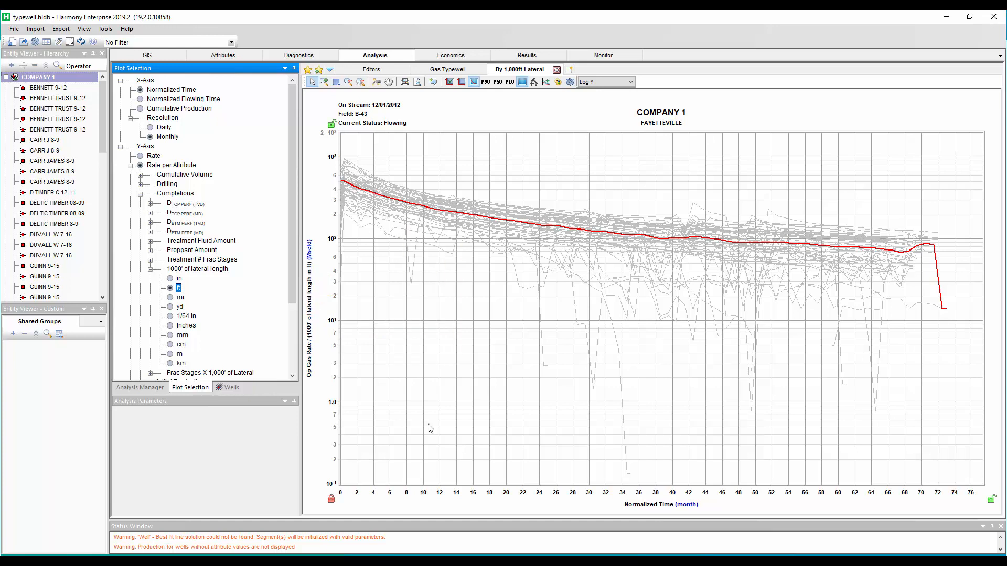
- Turn off the major and minor grid lines on both axes of the By 1,000ft Lateral plot
right_click(440, 496)
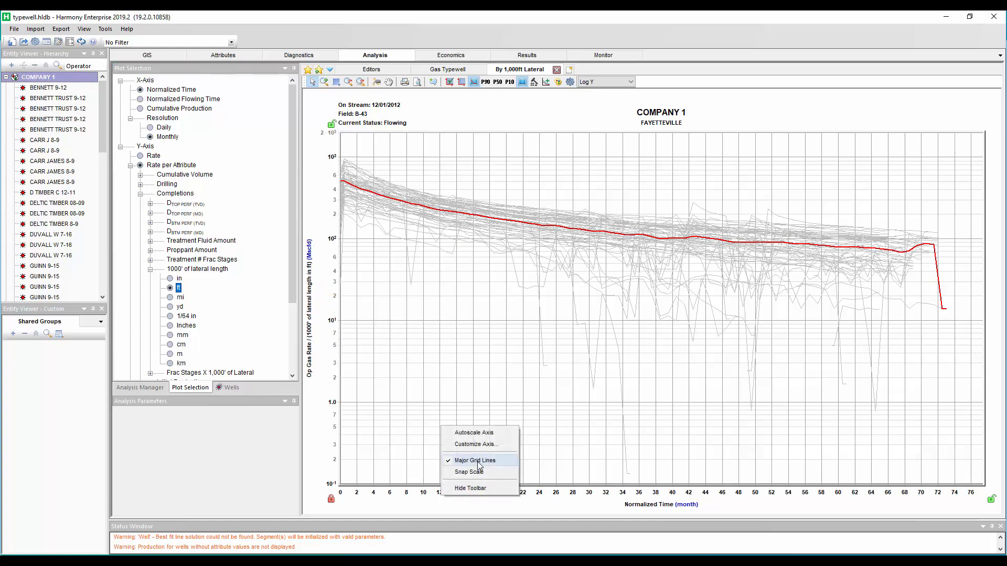
click(475, 461)
right_click(335, 354)
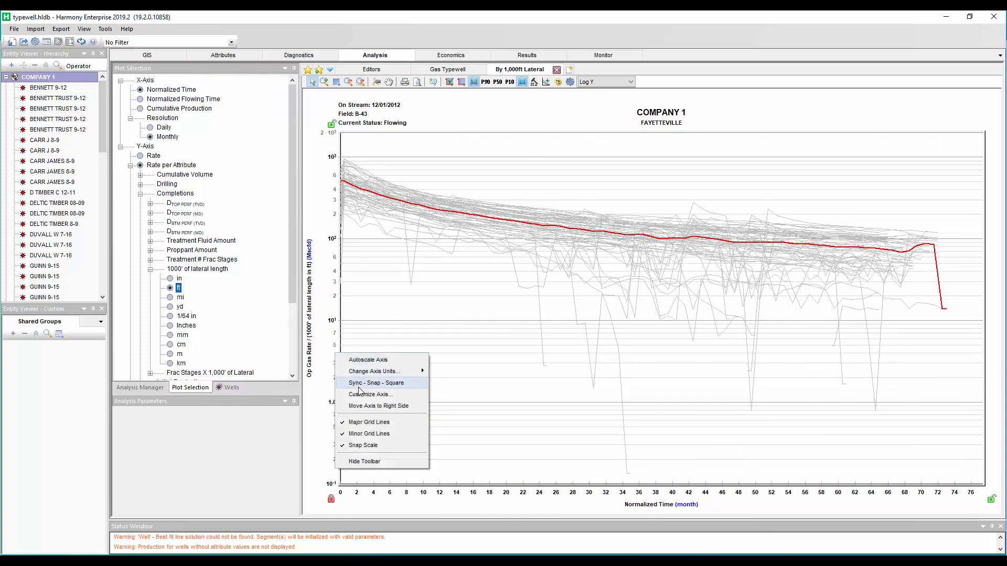
click(367, 423)
right_click(332, 363)
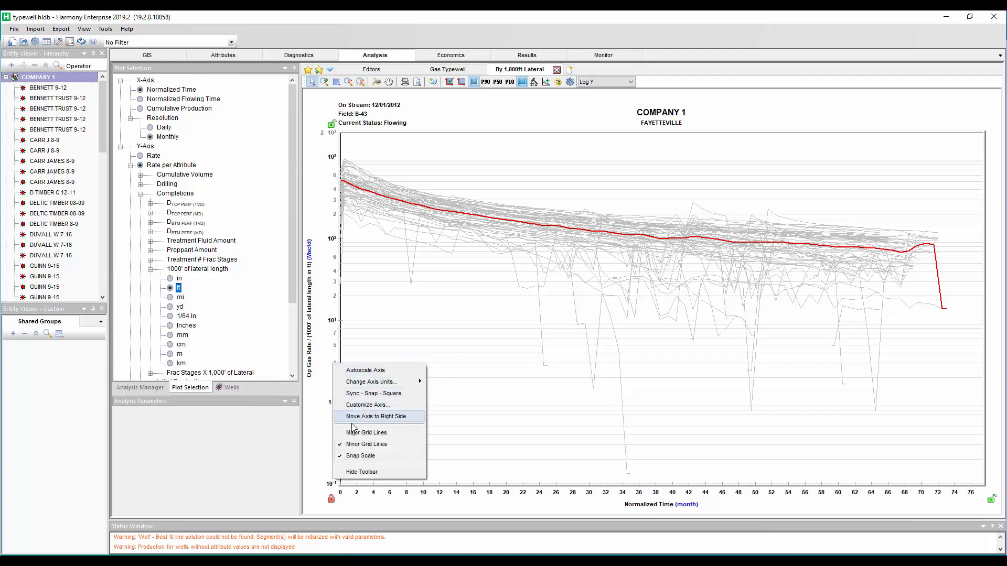
click(358, 445)
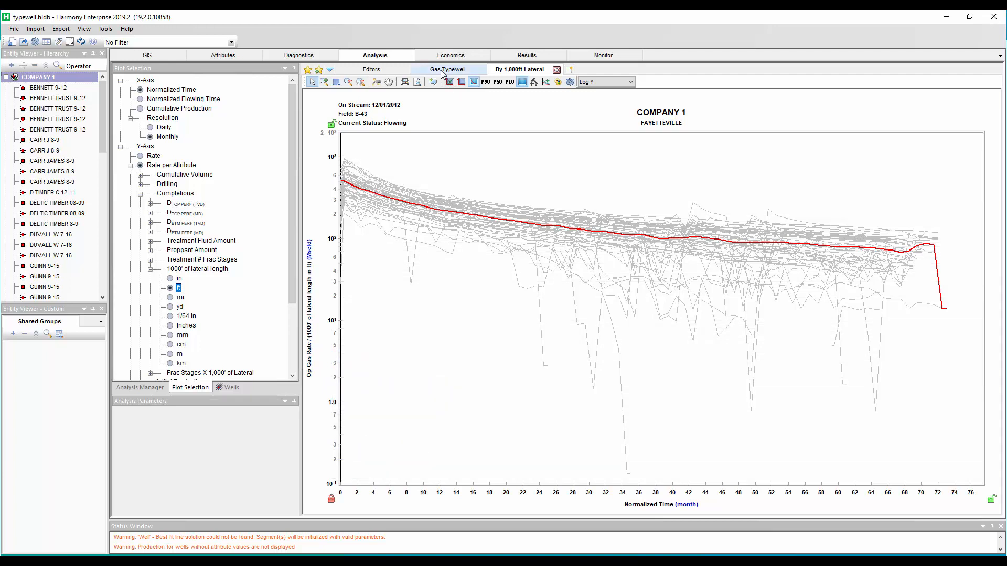
- Turn off the major and minor grid lines on both axes of the Gas Typewell worksheet's plot
click(443, 70)
right_click(335, 212)
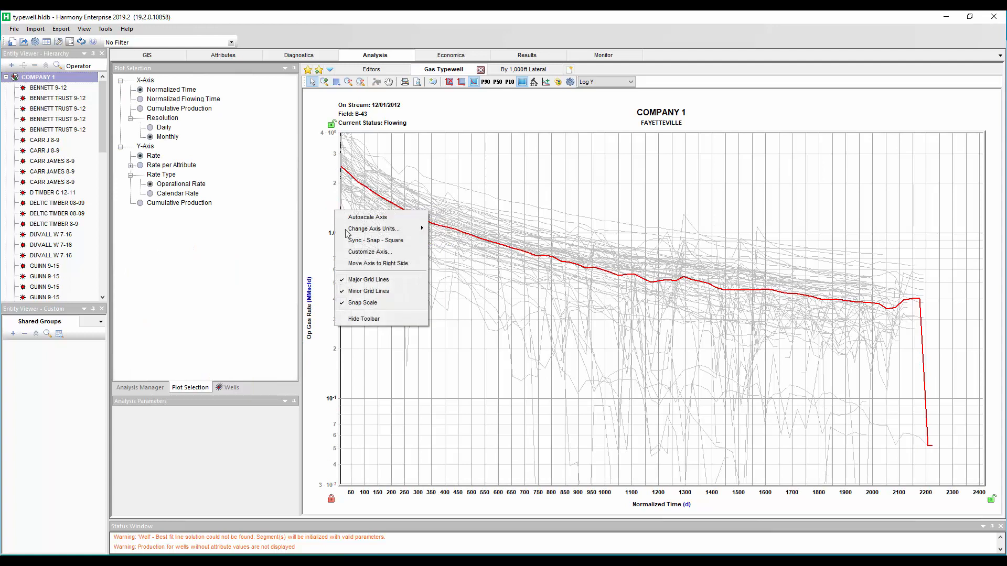
click(360, 291)
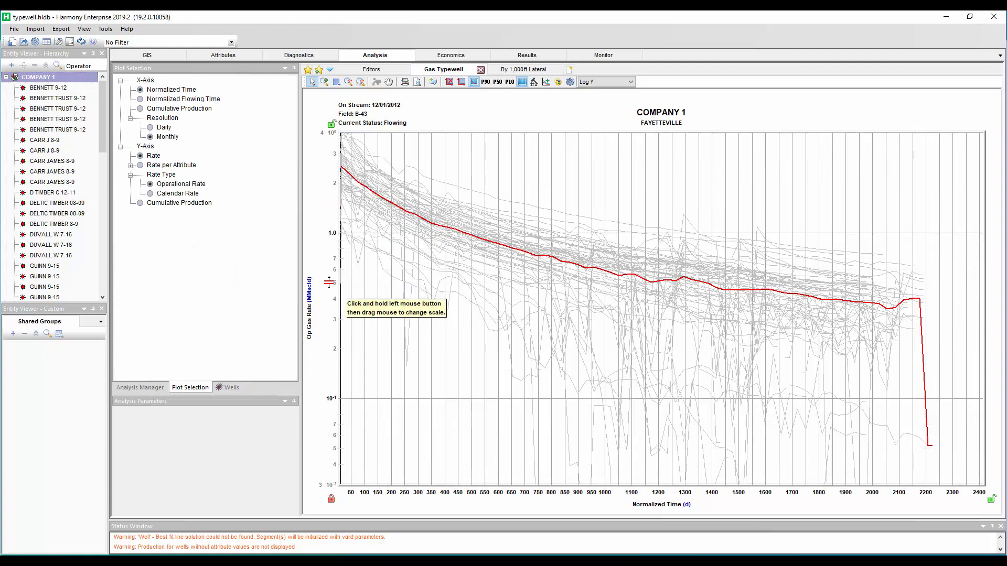
right_click(338, 281)
click(364, 350)
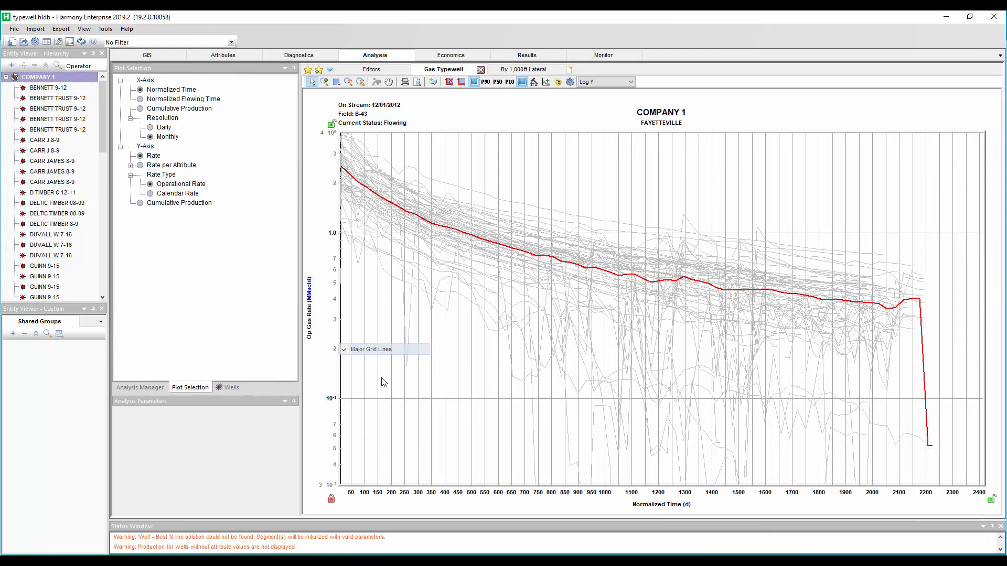
right_click(430, 489)
click(458, 458)
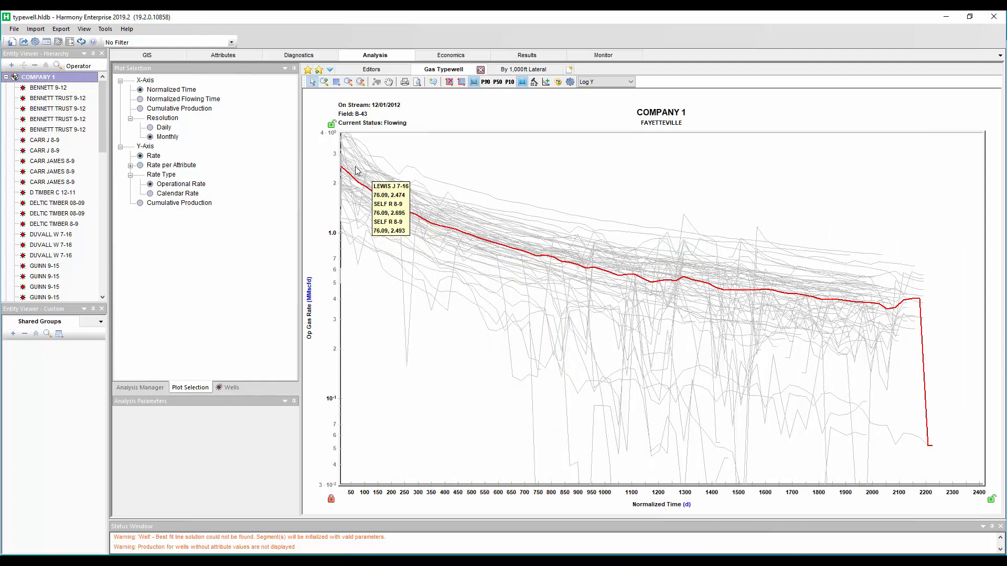
- Return to the By 1,000ft Lateral worksheet and add a third Gas Typewell worksheet to the COMPANY 1 analysis
click(528, 71)
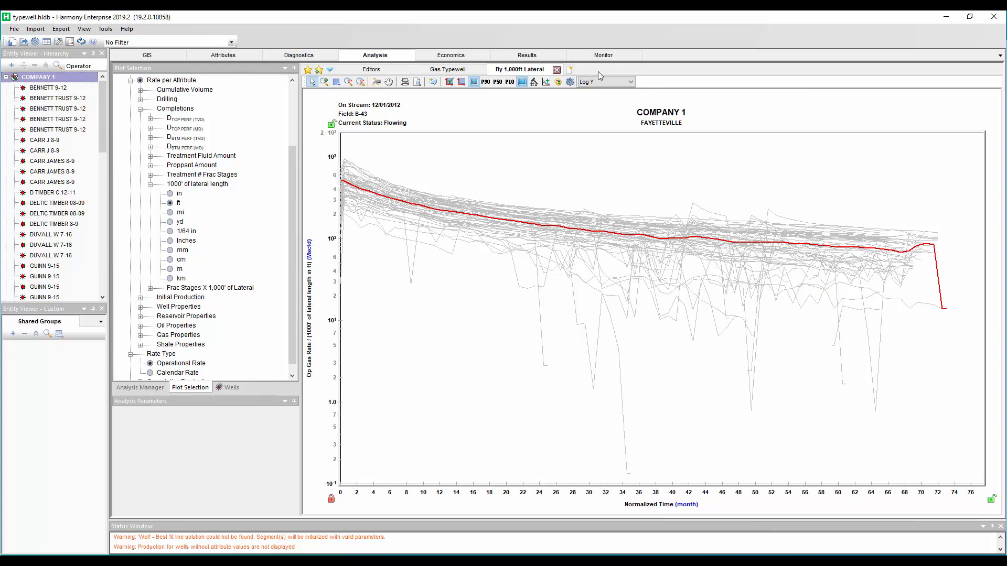
click(570, 70)
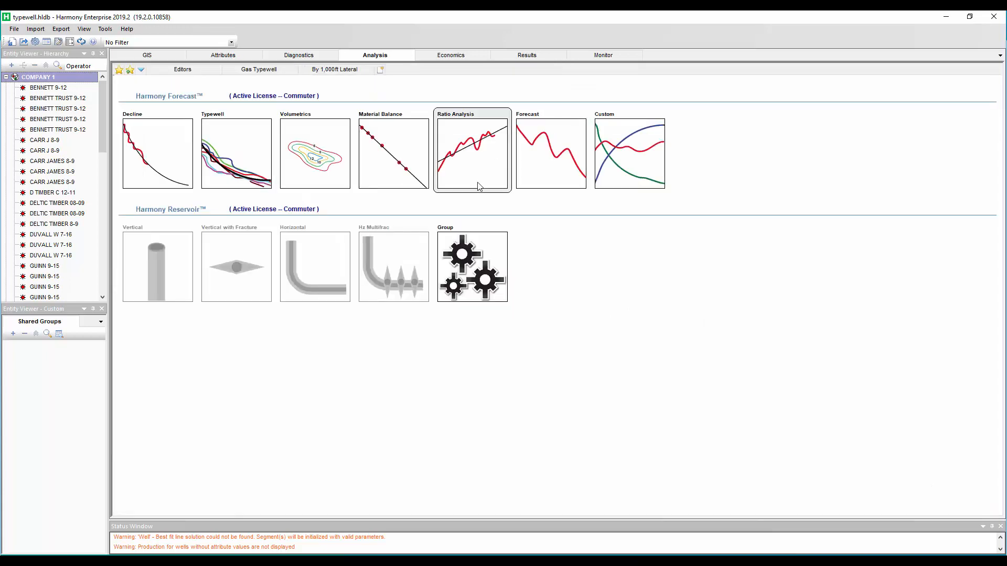
click(242, 146)
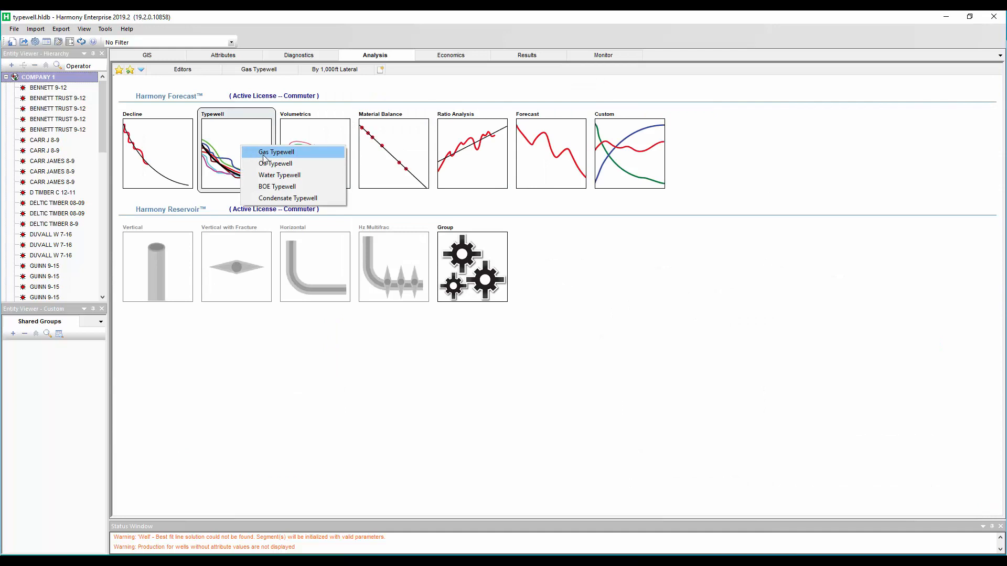
click(266, 154)
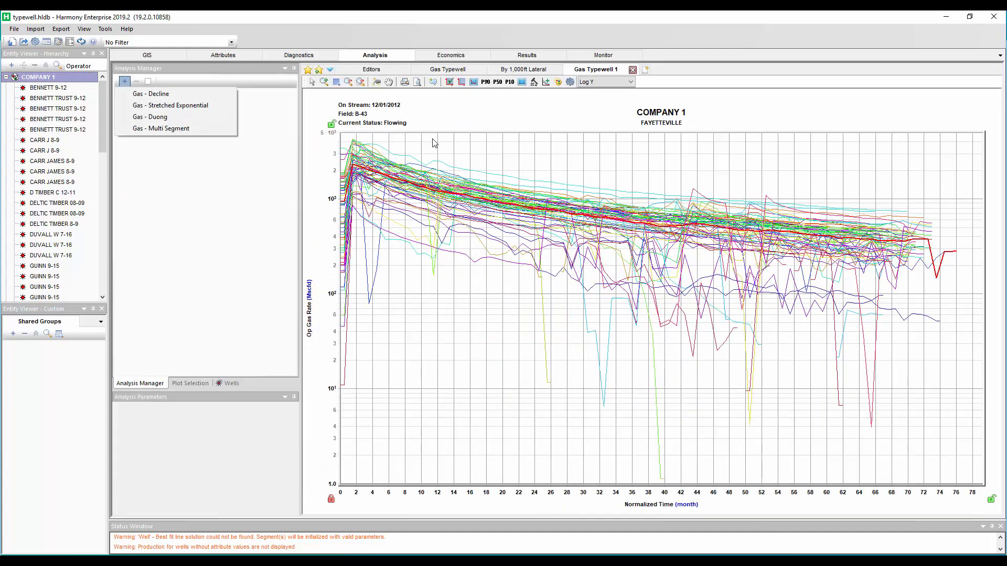
- Colour all well curves grey in the third typewell worksheet and set the start date offsets to peak rate
click(558, 82)
click(572, 97)
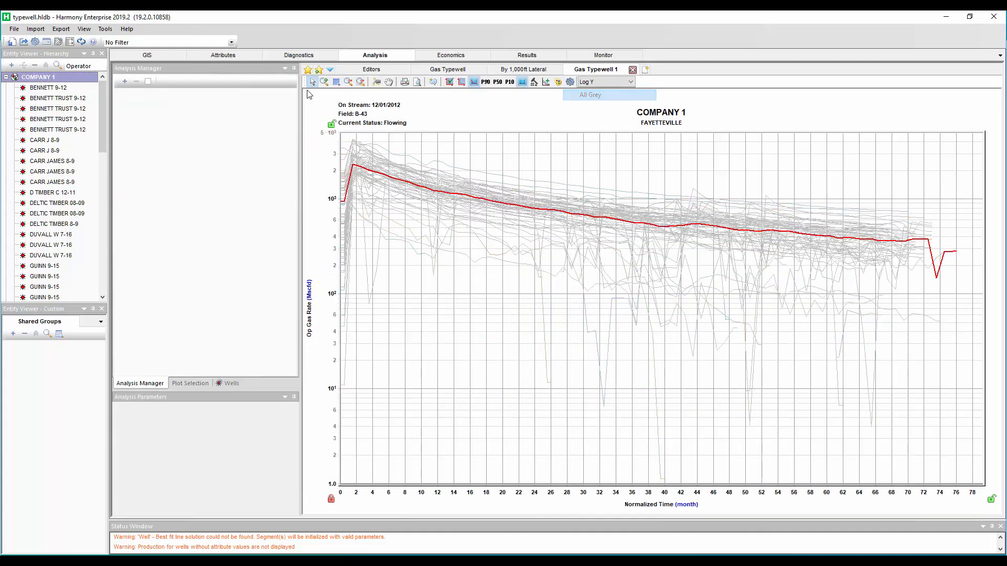
click(224, 383)
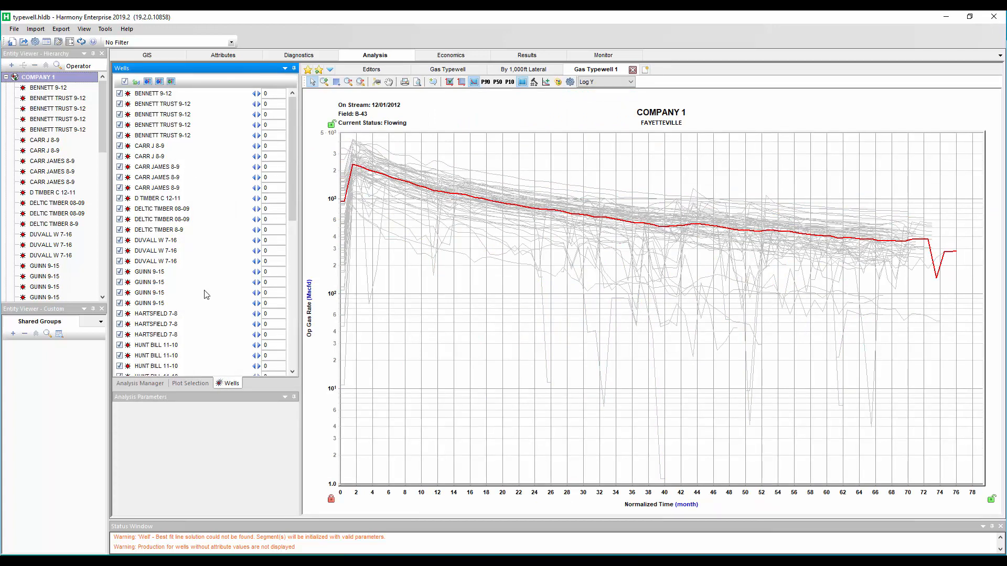
click(167, 82)
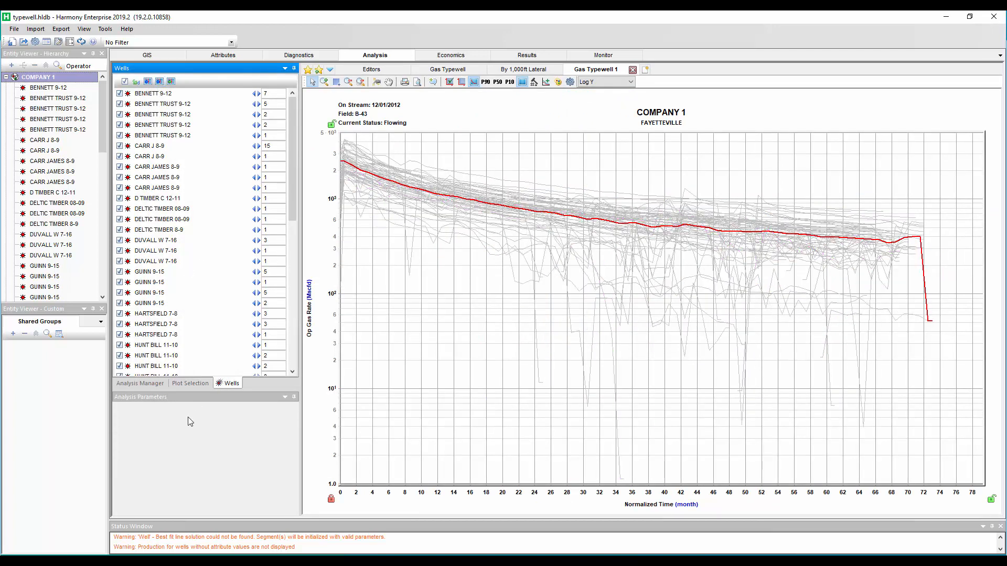
- Plot the rate per attribute on the Y-axis, using the unitless completions attribute Treatment # Frac Stages
click(189, 383)
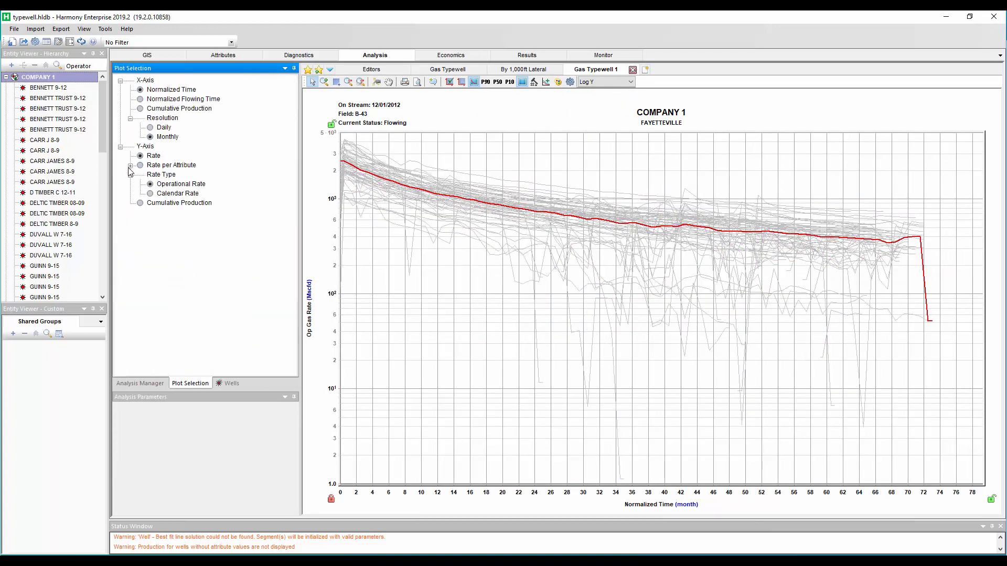
click(140, 194)
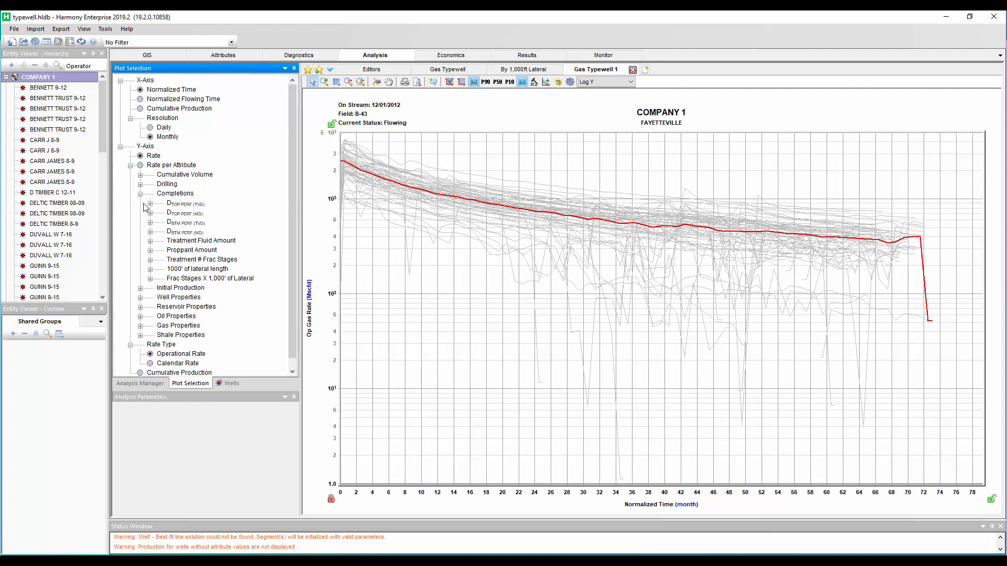
click(150, 261)
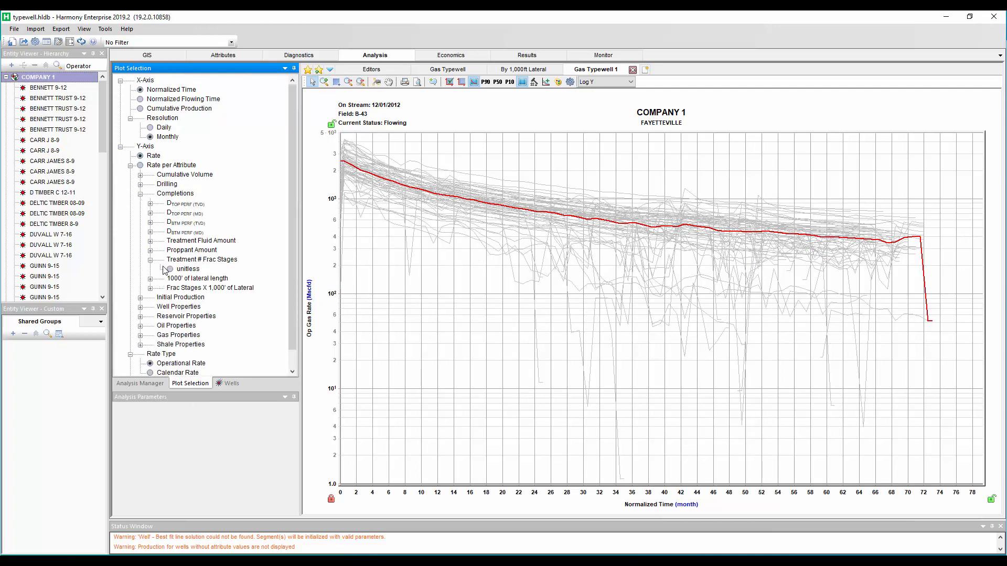
click(169, 269)
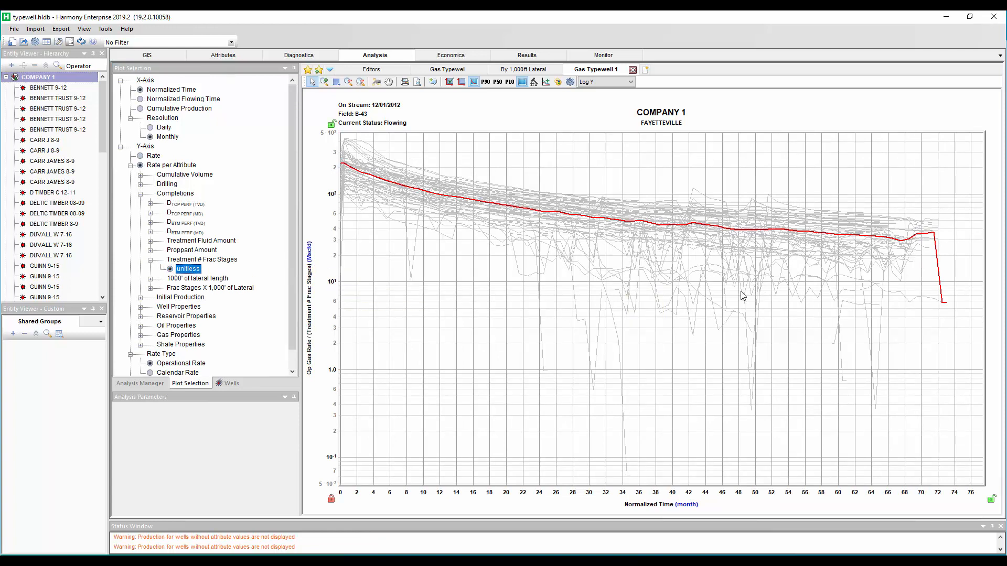
- Rename the frac stages typewell worksheet as "By # of Fracs"
right_click(604, 73)
click(613, 79)
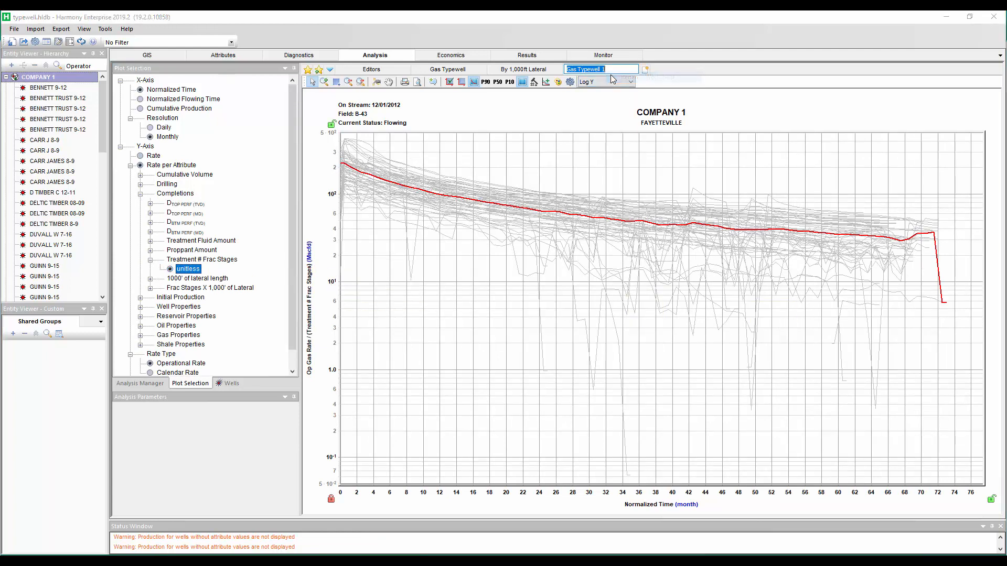
text(By # of Fracs)
click(690, 70)
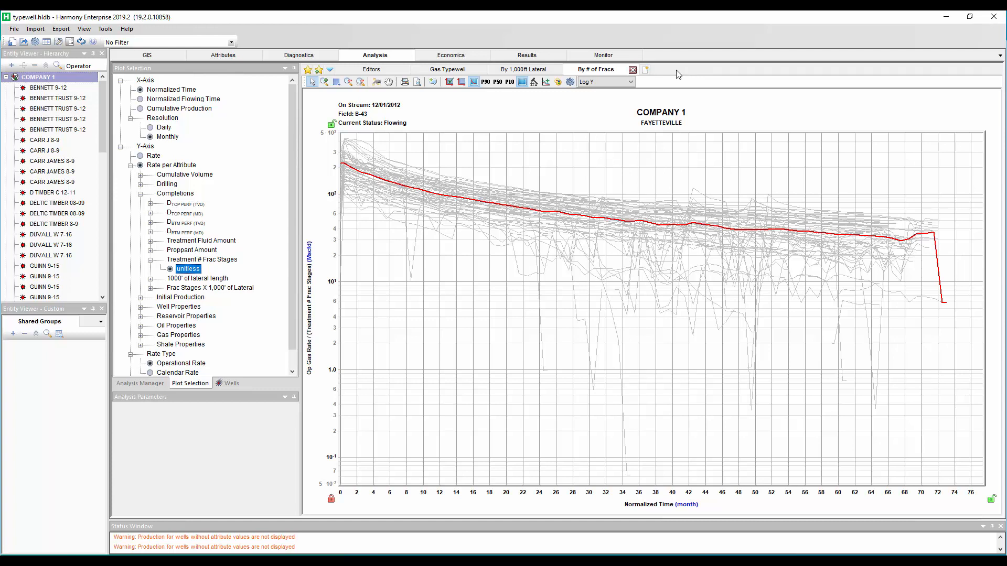
- Add a fourth Gas Typewell worksheet to the COMPANY 1 analysis
click(646, 71)
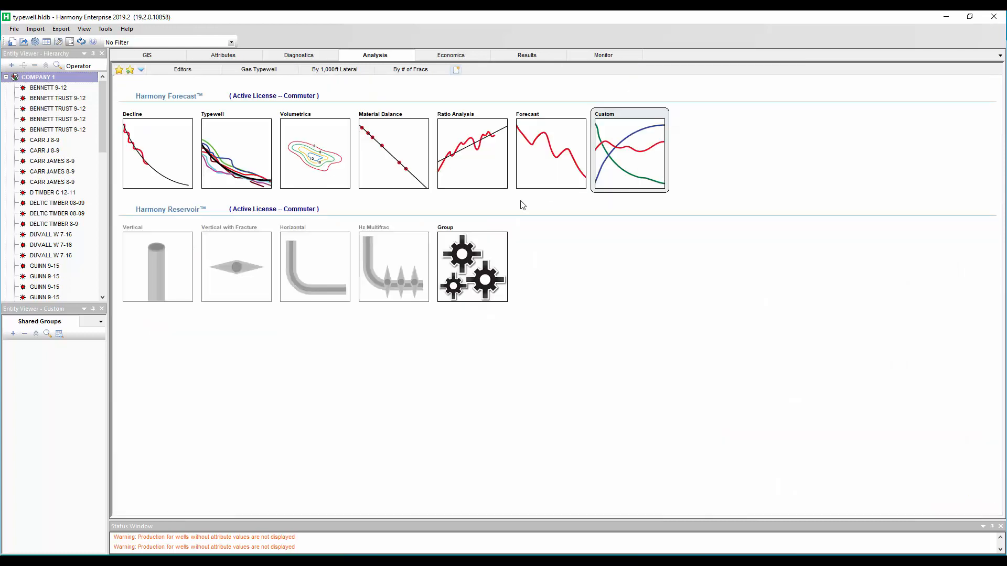
click(244, 170)
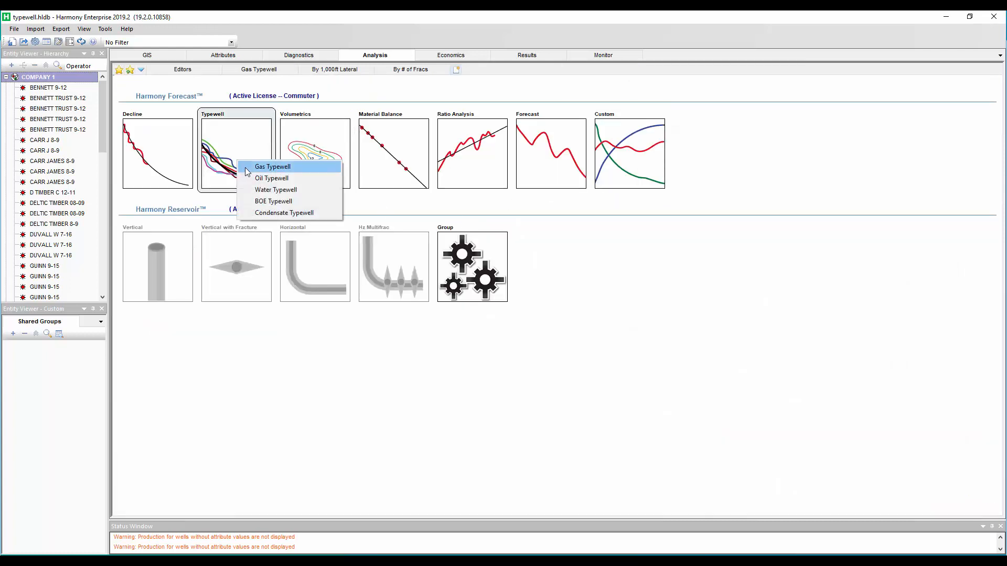
click(245, 168)
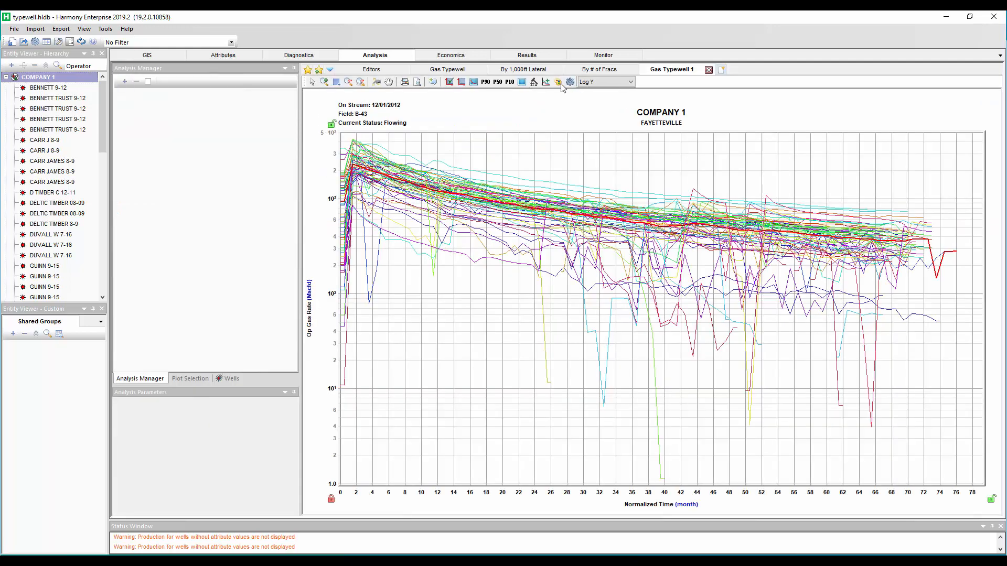
- Colour all well curves grey in the fourth typewell worksheet and align the wells to their peak rate
click(559, 83)
click(568, 93)
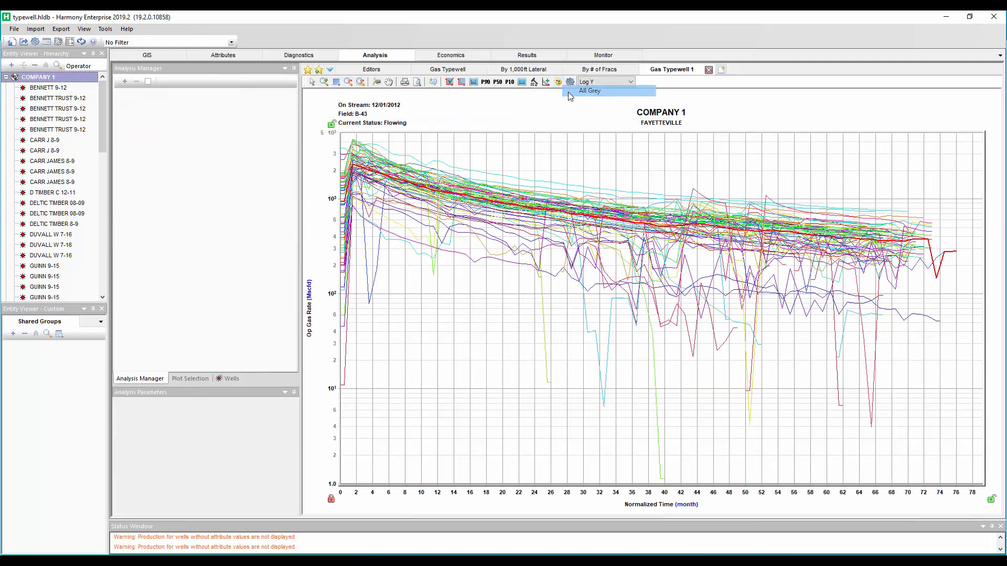
click(234, 376)
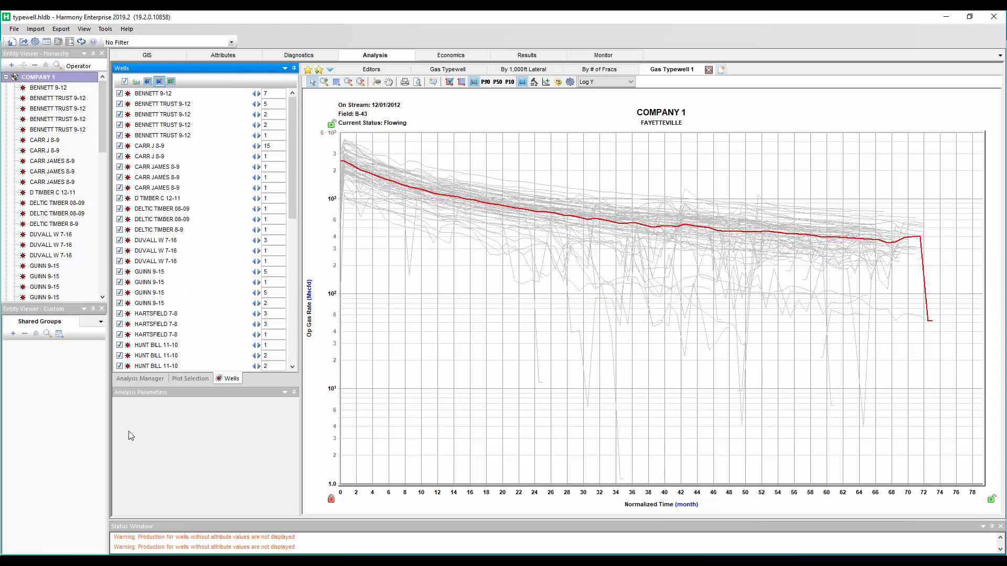
- Plot the rate per attribute on the Y-axis, using the unitless completions attribute Frac Stages X 1,000' of Lateral
click(178, 378)
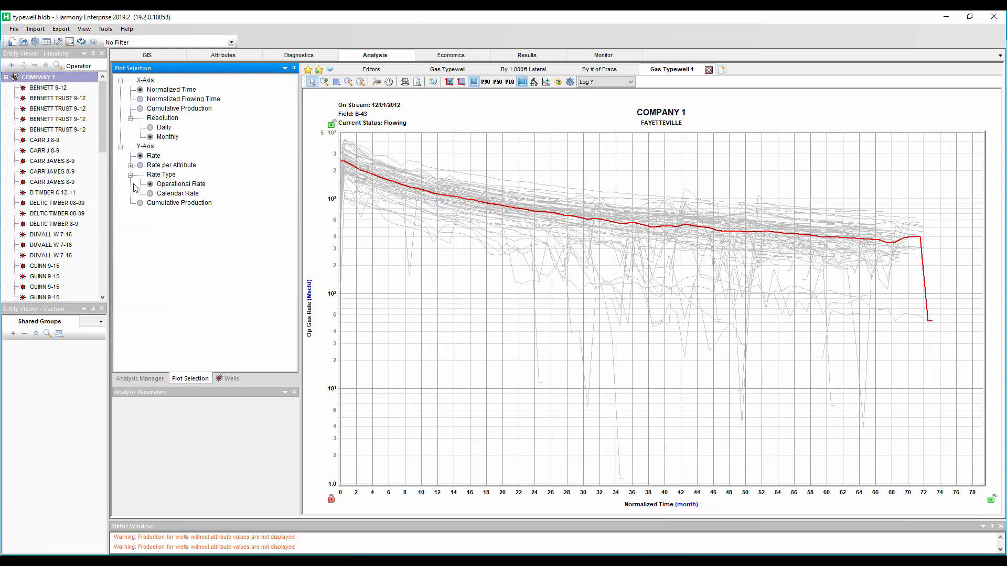
click(130, 166)
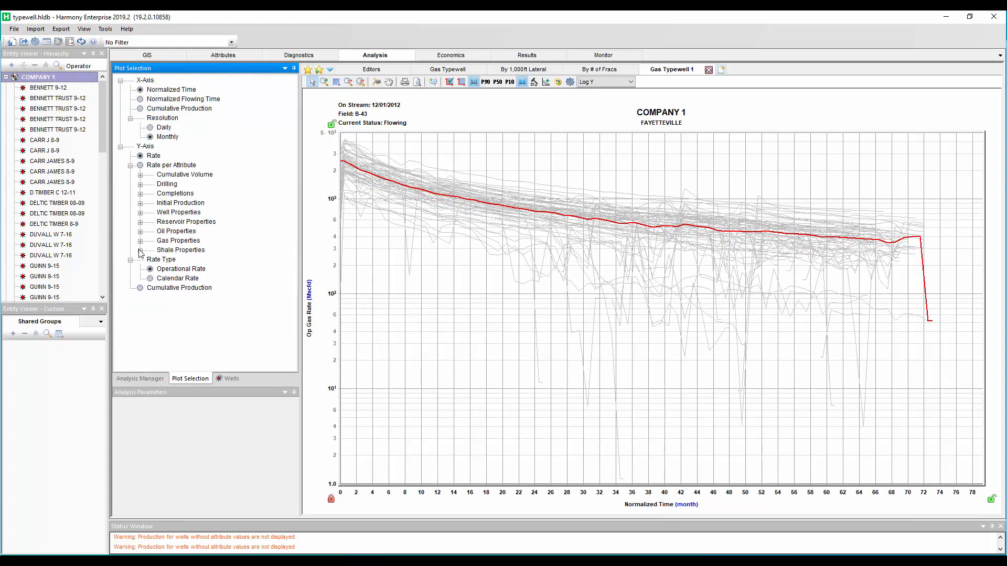
click(140, 194)
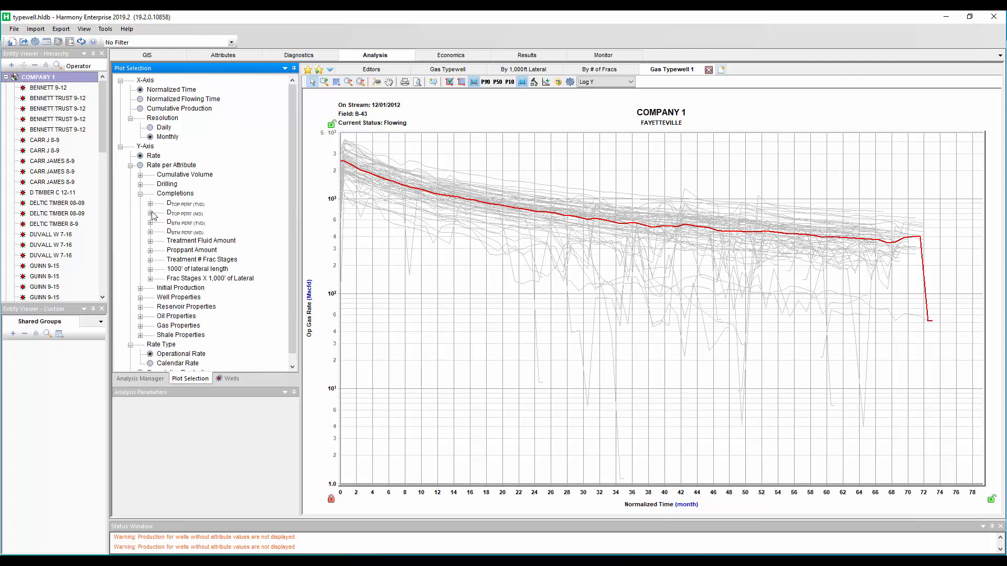
click(150, 279)
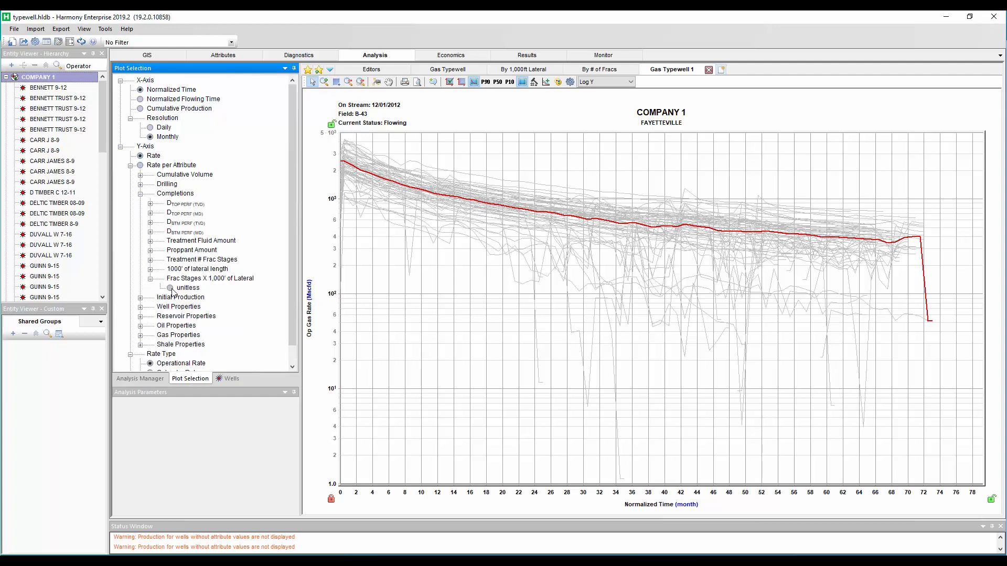
click(171, 289)
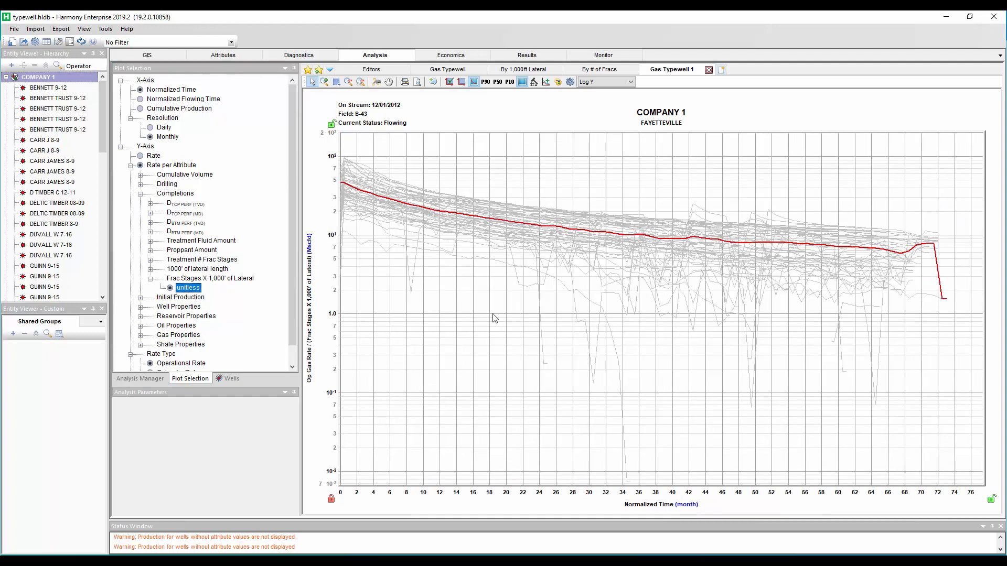
- Rename the fourth typewell worksheet as "By Lat & # of Fracs"
right_click(668, 71)
click(709, 75)
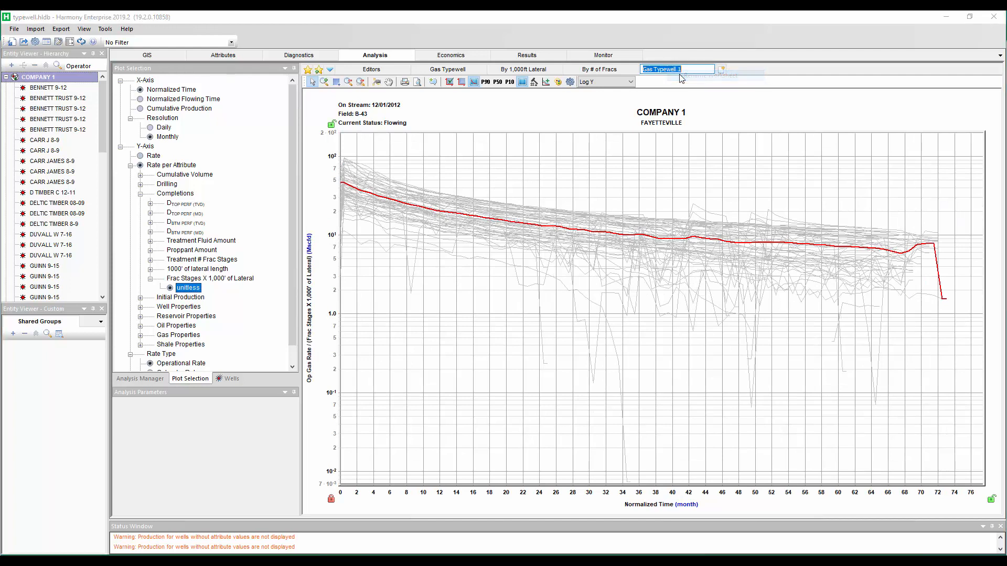
text(By Lat & # of Fracs)
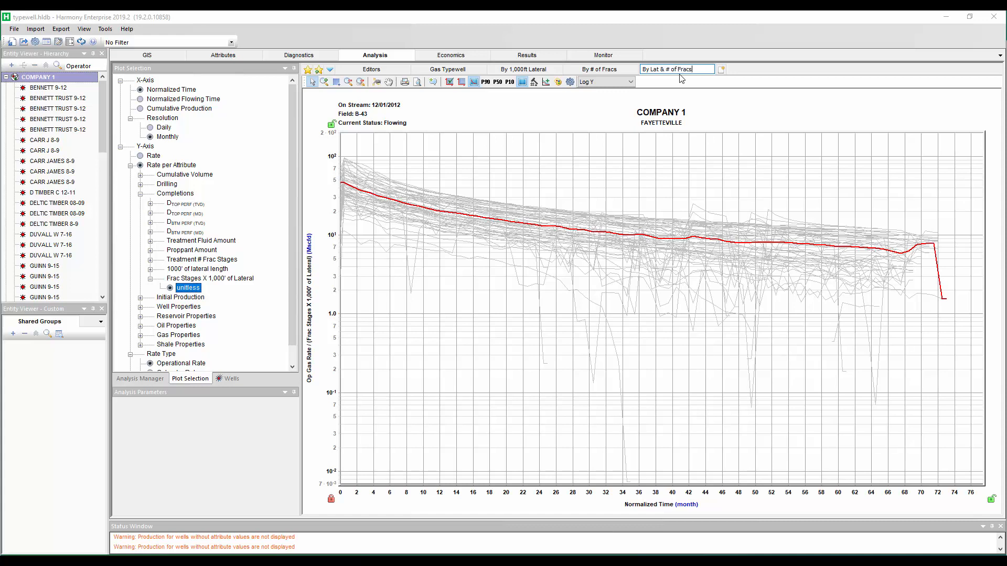
click(748, 71)
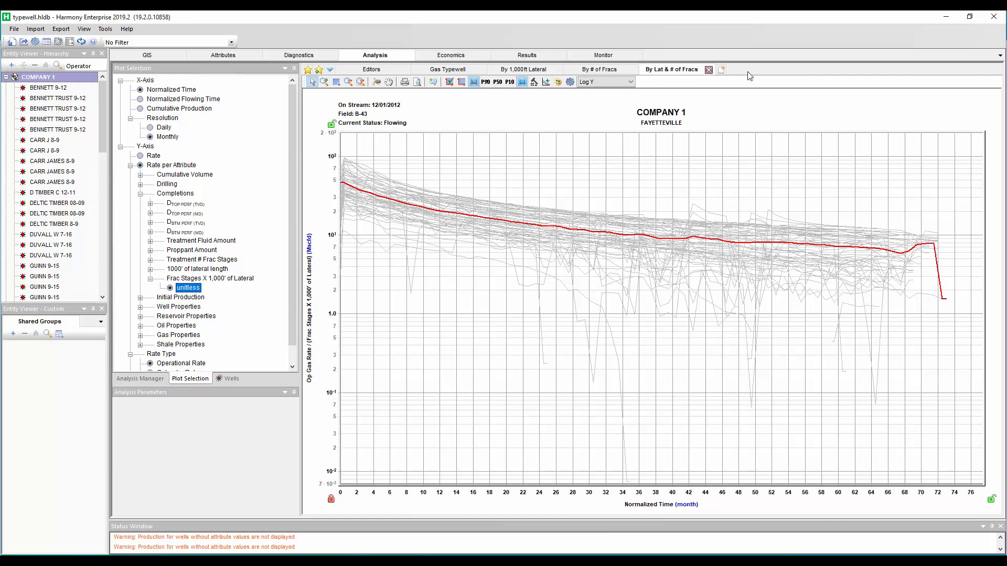
right_click(541, 183)
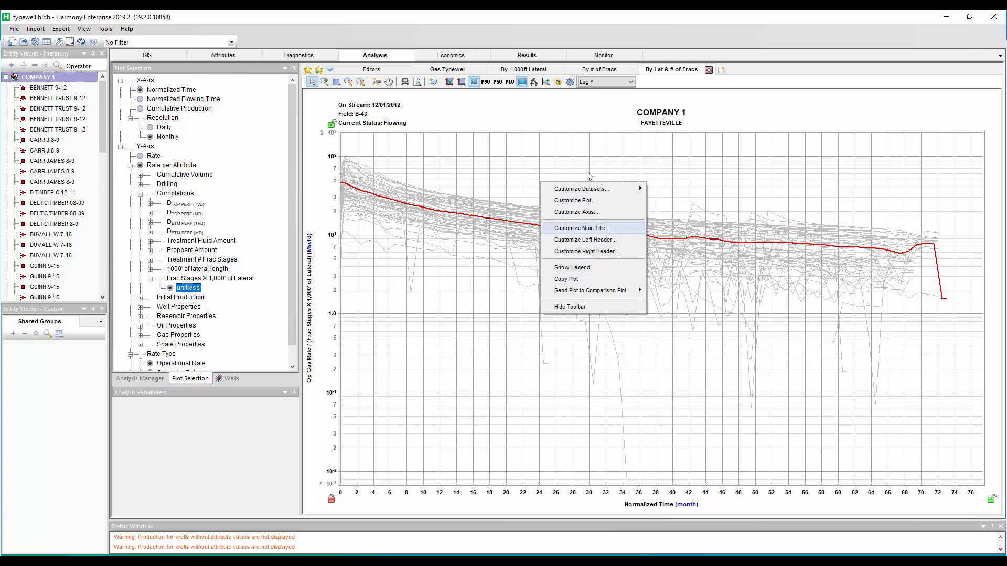
click(527, 55)
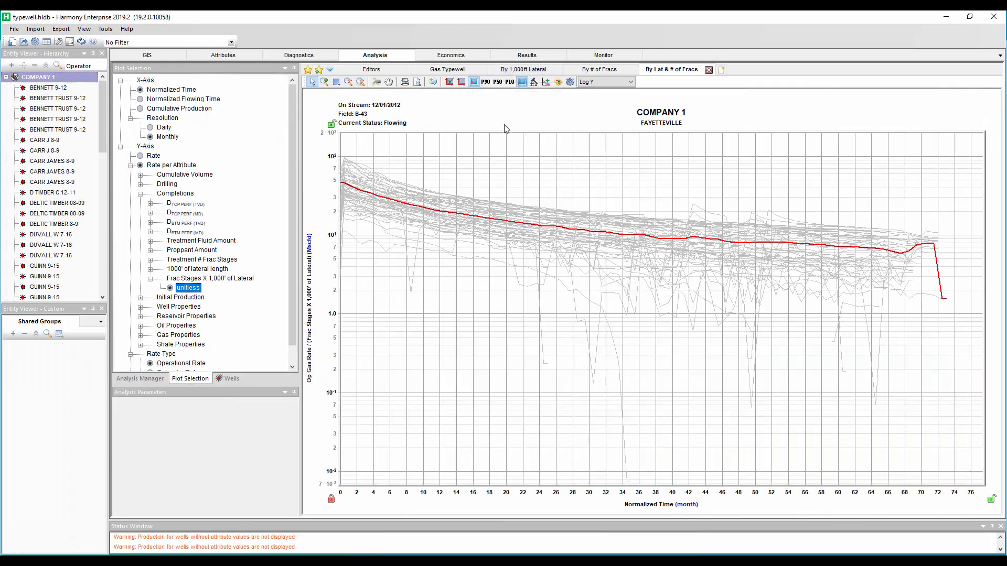
- Add a Gas - Decline analysis to the "By 1,000ft Lateral" worksheet and copy it to the clipboard
click(511, 72)
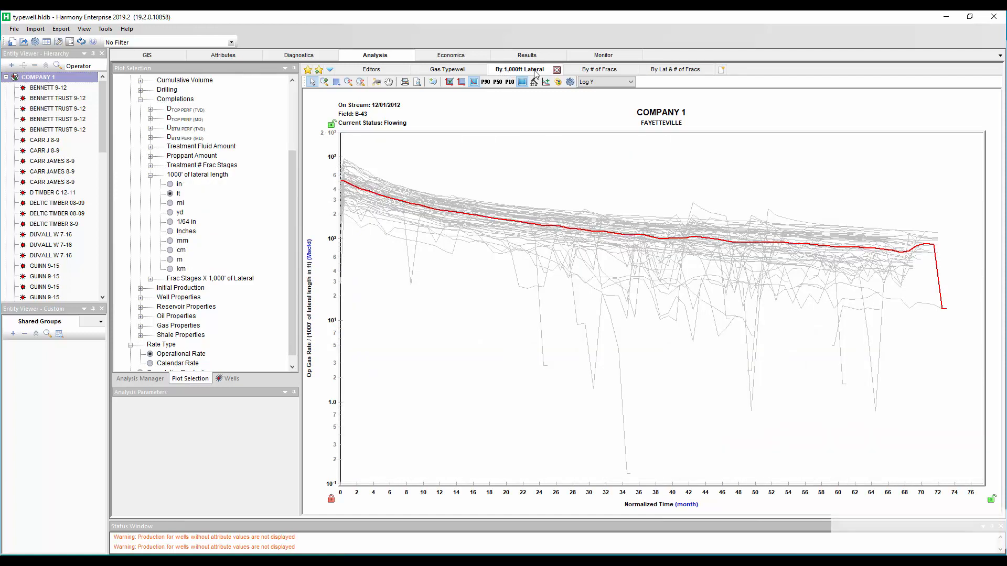
mouse_move(355, 208)
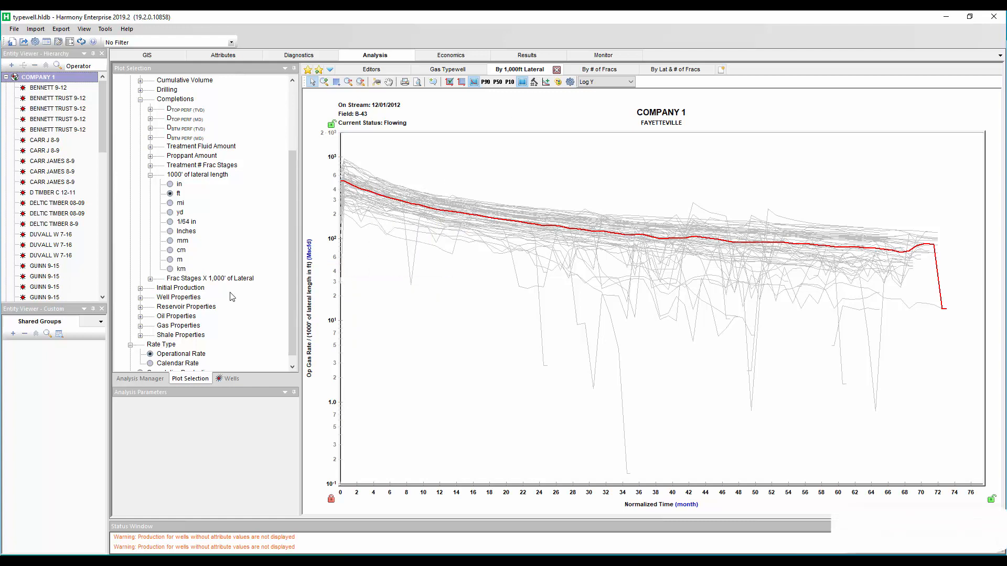
click(148, 378)
click(127, 82)
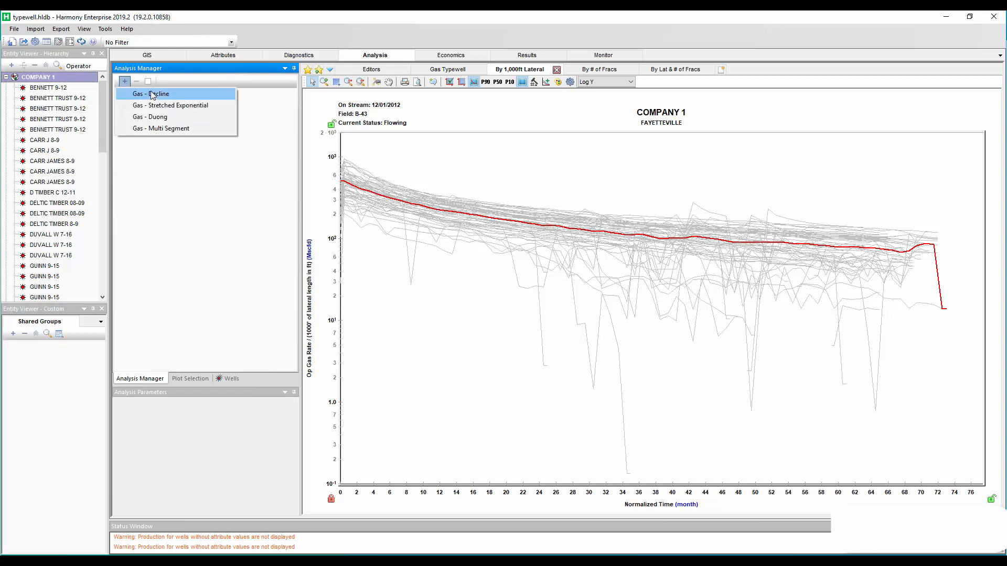
click(155, 91)
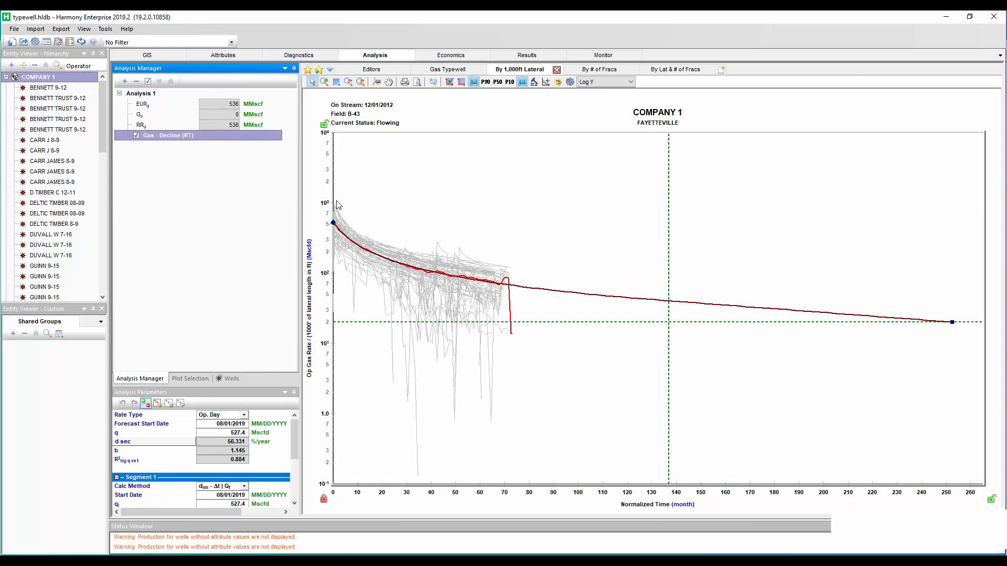
drag(322, 309, 332, 153)
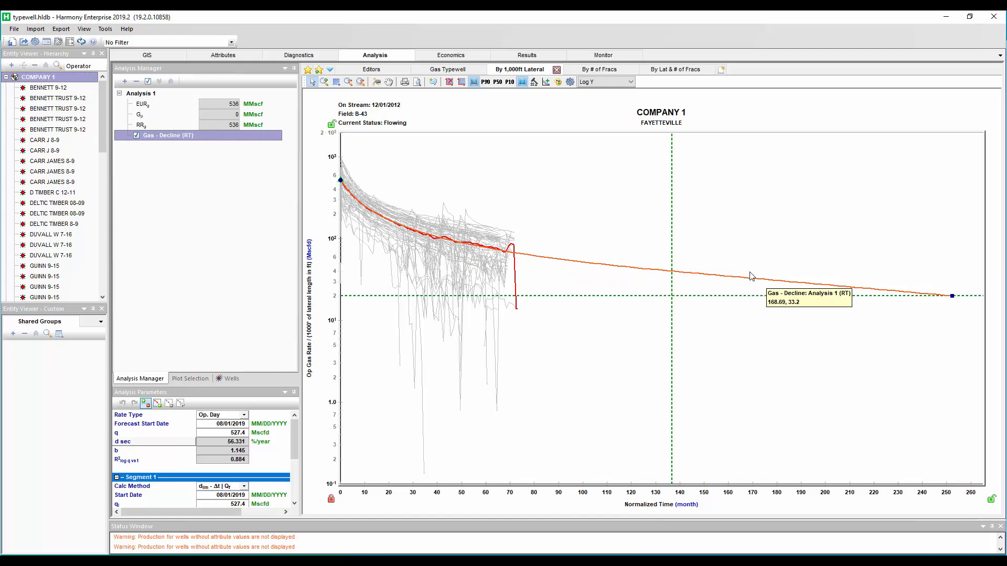
right_click(173, 135)
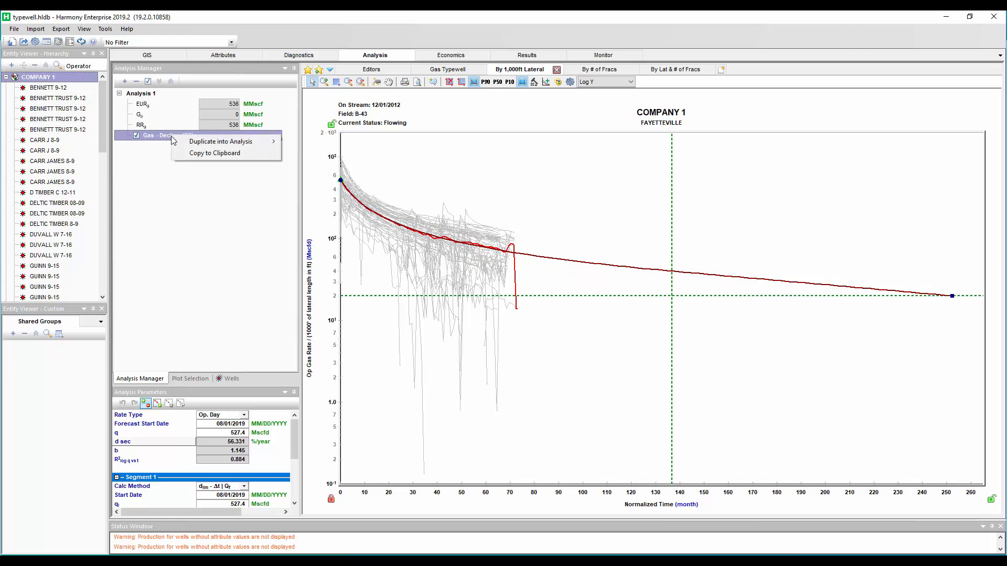
click(203, 153)
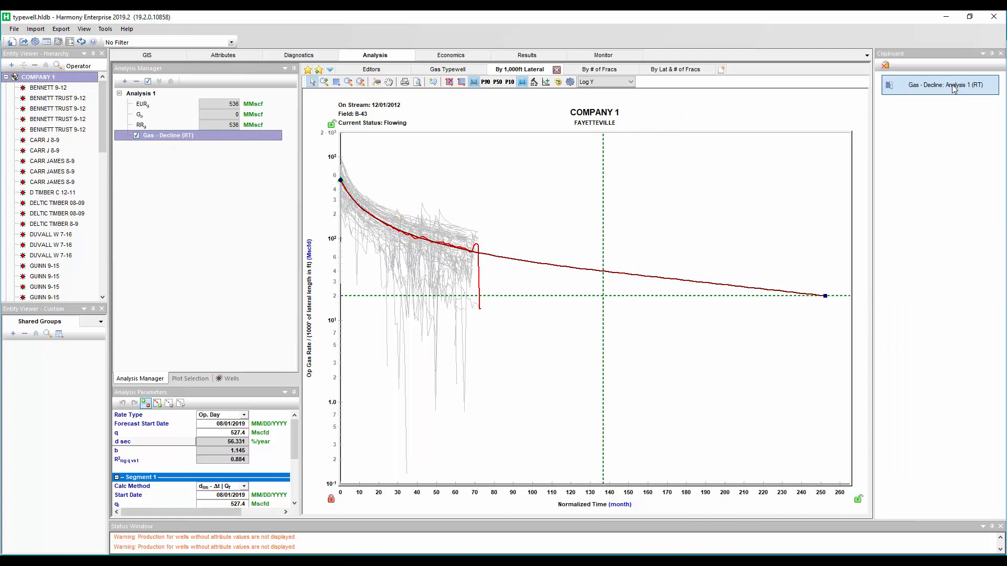
- Place a new gas well in an open area between the existing wells on the GIS map
click(131, 56)
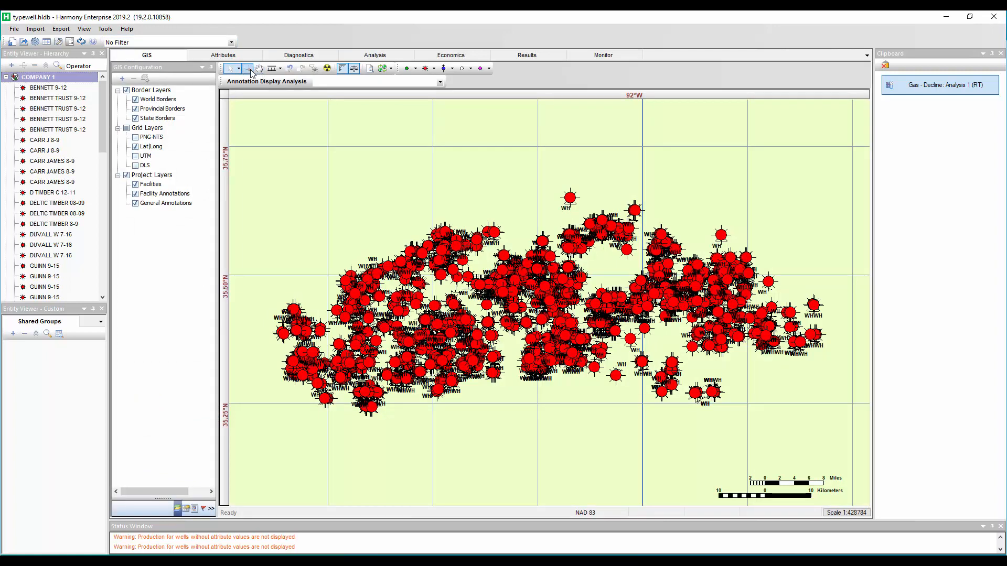
click(247, 68)
drag(485, 198, 561, 258)
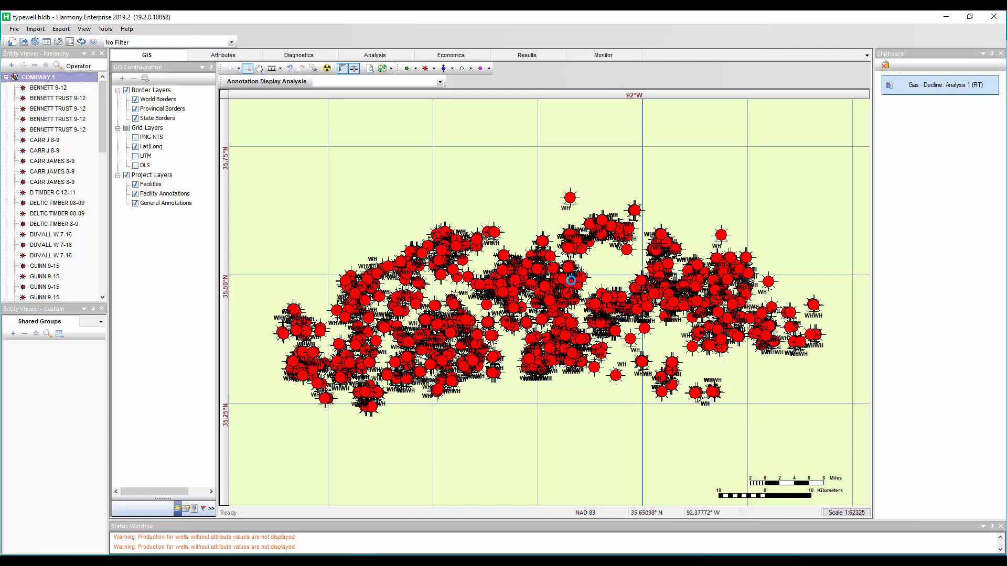
click(425, 68)
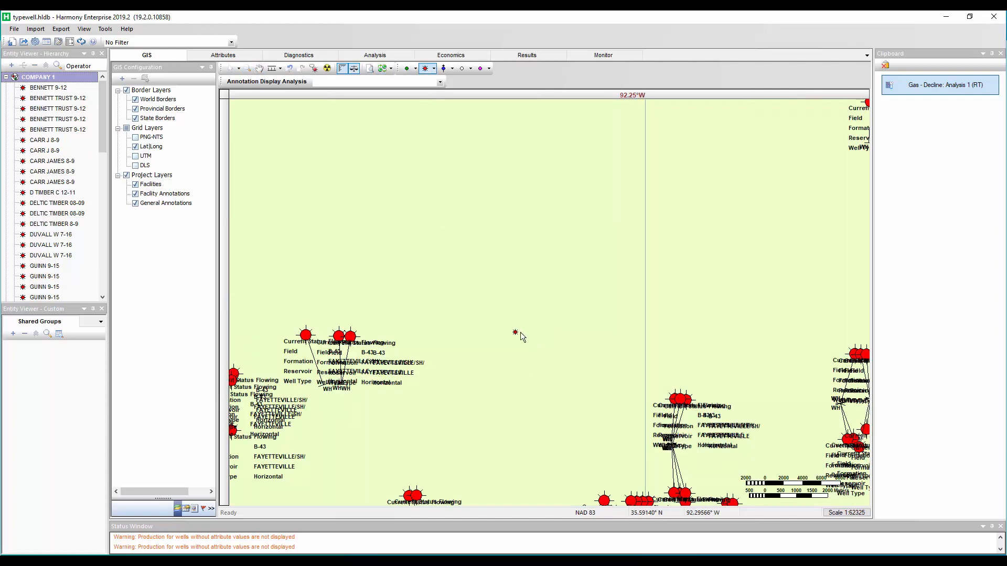
click(509, 399)
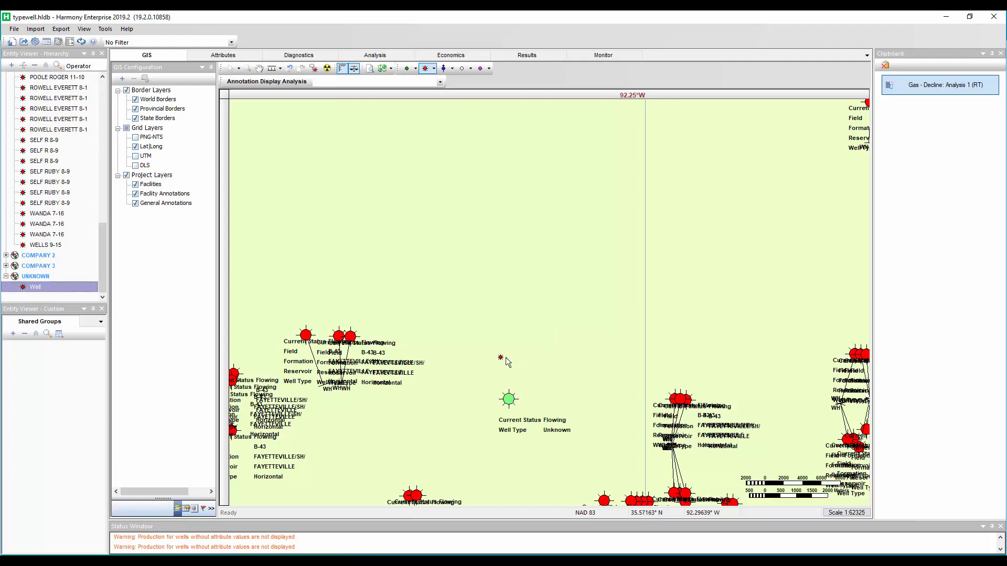
- Create a Gas Time decline worksheet for the new well and display the copied Gas - Decline analysis in it
click(382, 57)
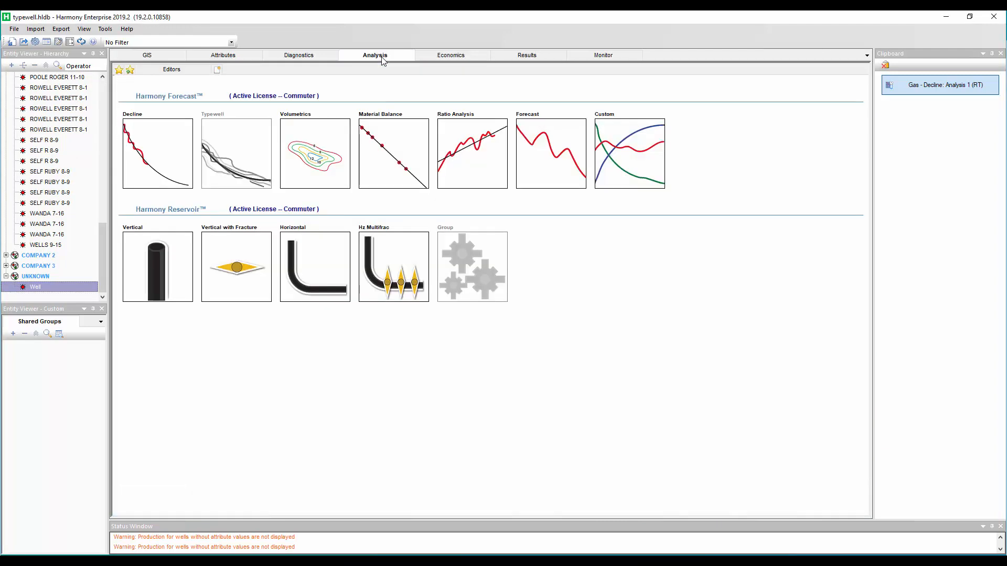
click(167, 157)
mouse_move(198, 165)
click(282, 177)
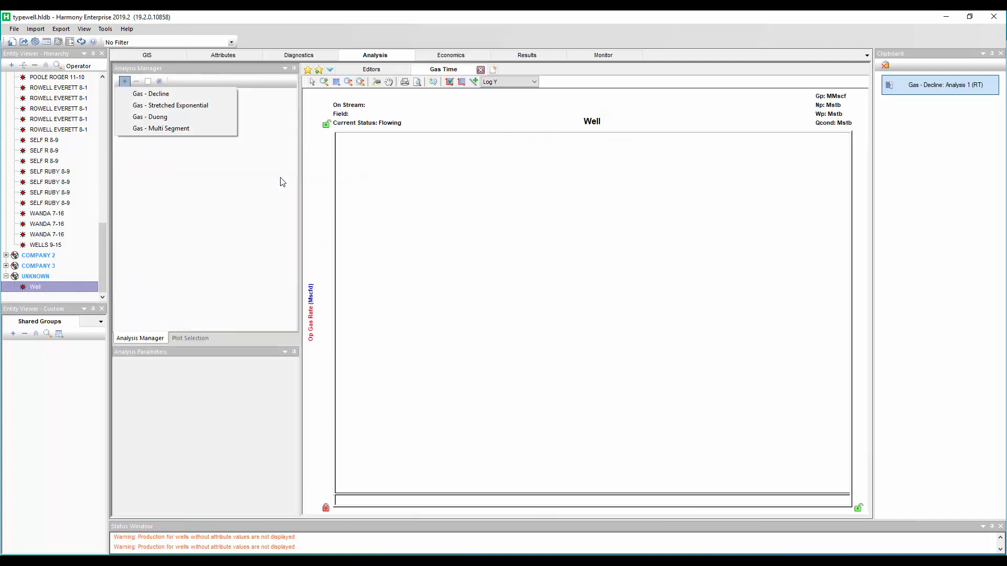
mouse_move(979, 93)
mouse_down()
mouse_move(733, 148)
mouse_move(254, 176)
mouse_up()
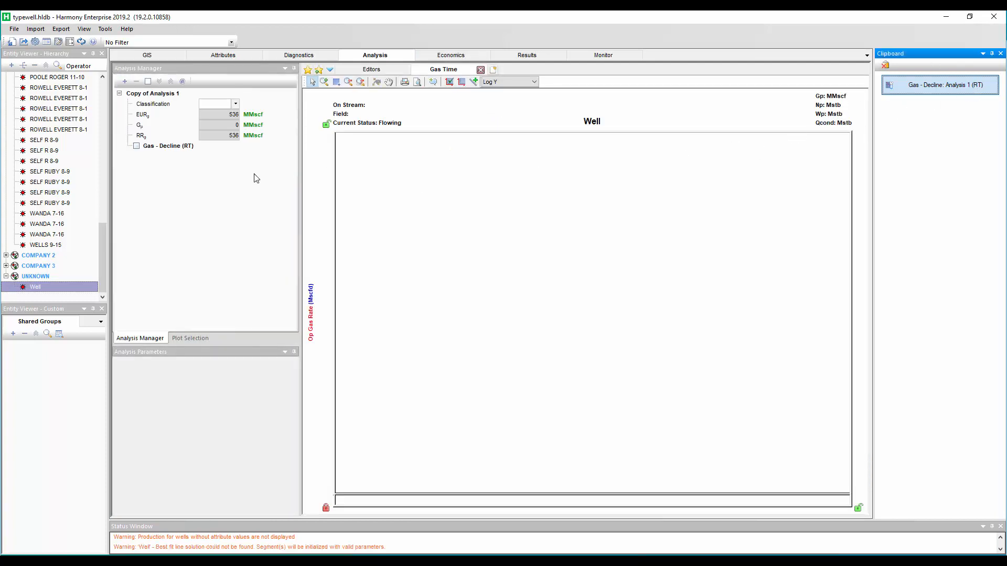
click(137, 146)
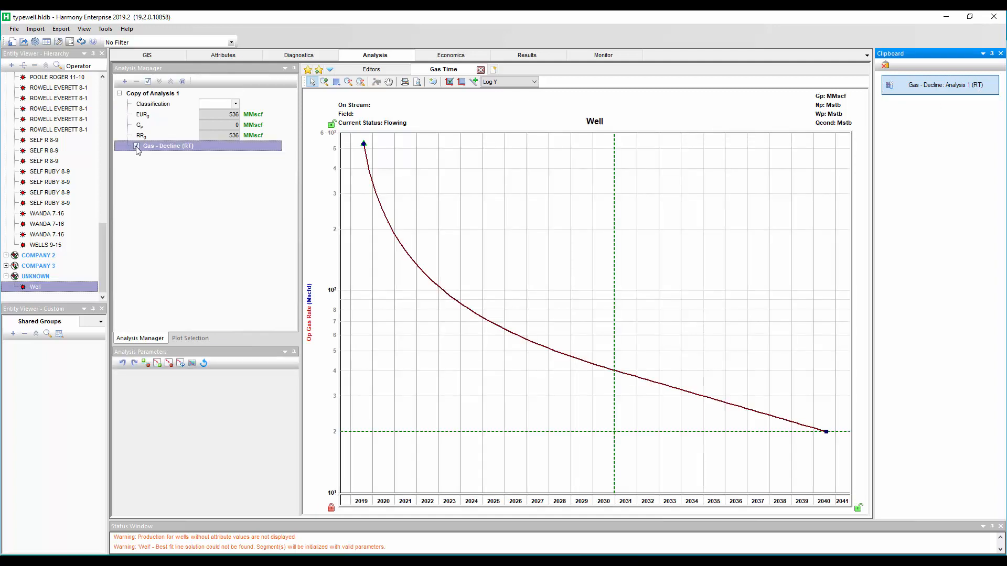
- Rename the copied decline analysis as "1000ft lateral"
click(147, 94)
right_click(147, 96)
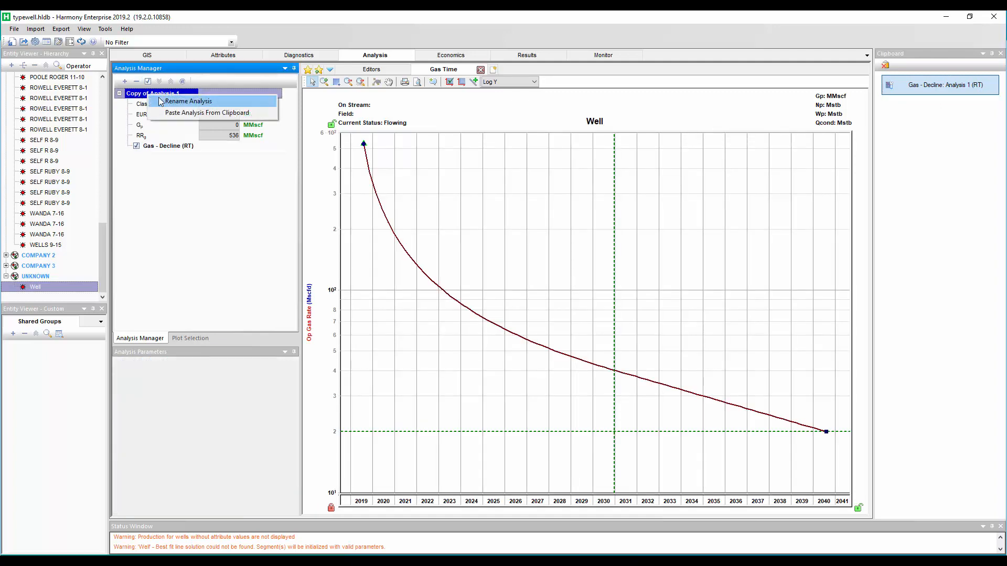
click(167, 102)
text(1)
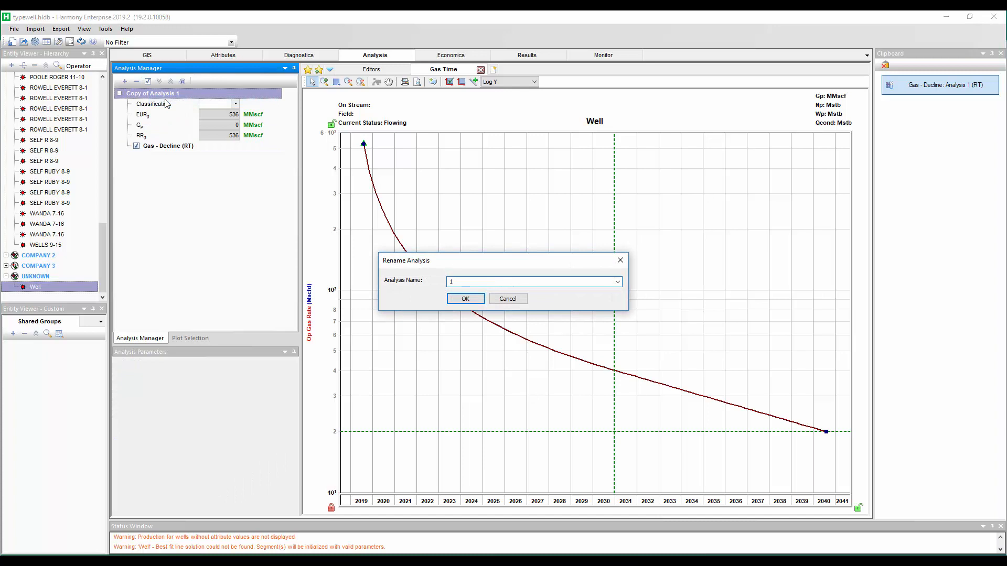
text(000ft lateral)
key(Return)
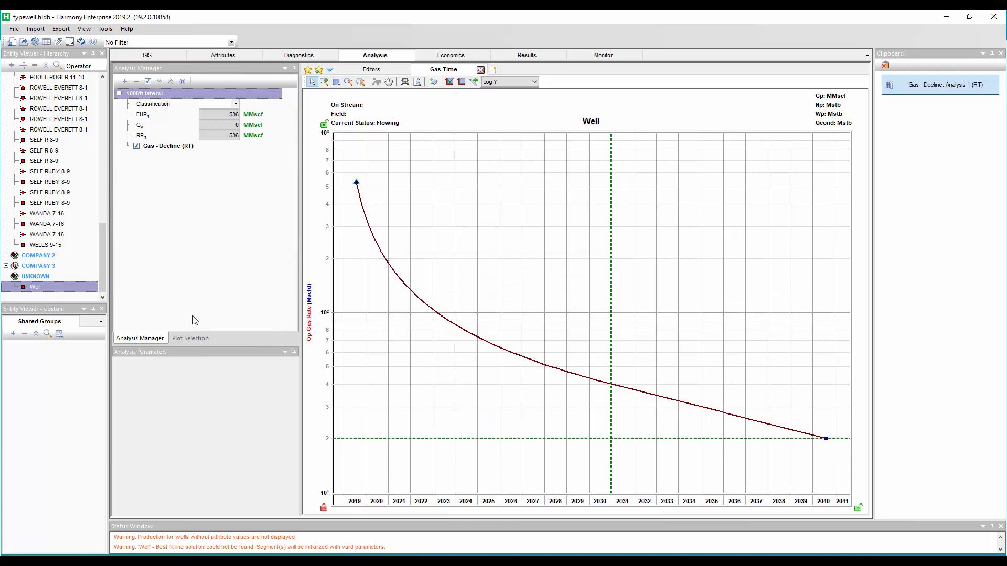
- Add a second copy of the clipboard's Gas - Decline analysis to the new well
click(168, 145)
click(235, 465)
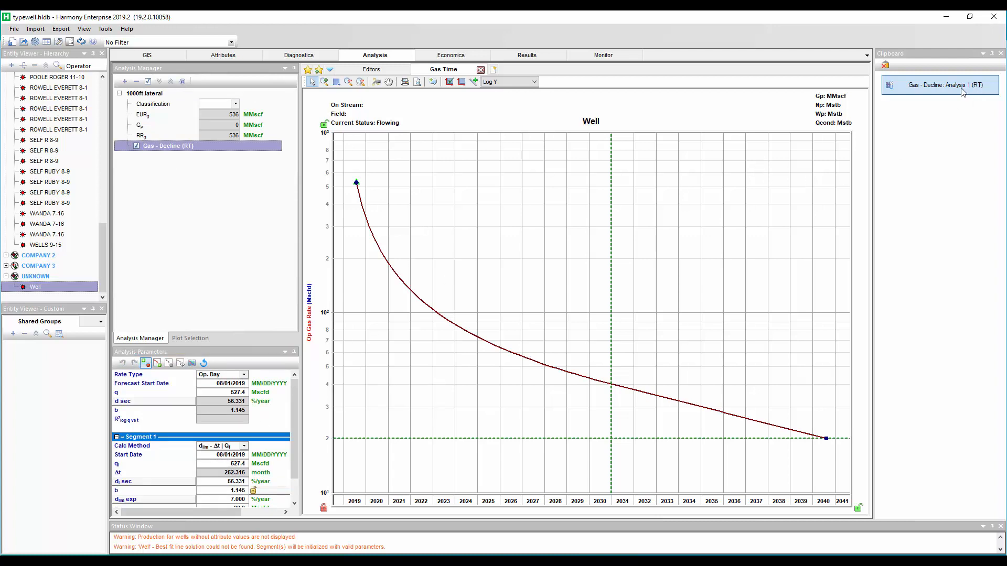
drag(963, 89, 181, 240)
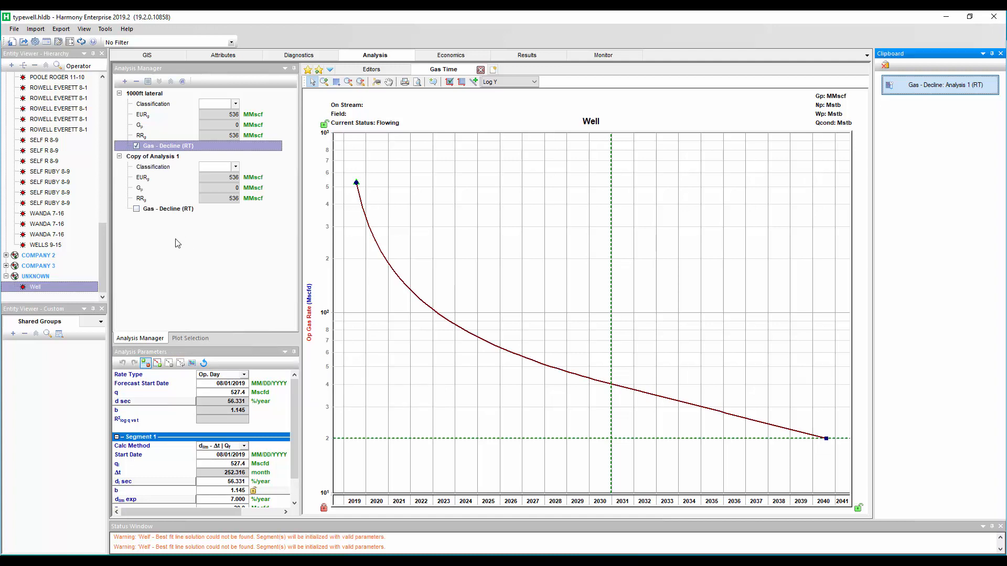
- Rename the second copied analysis as "10,000ft lateral"
click(152, 157)
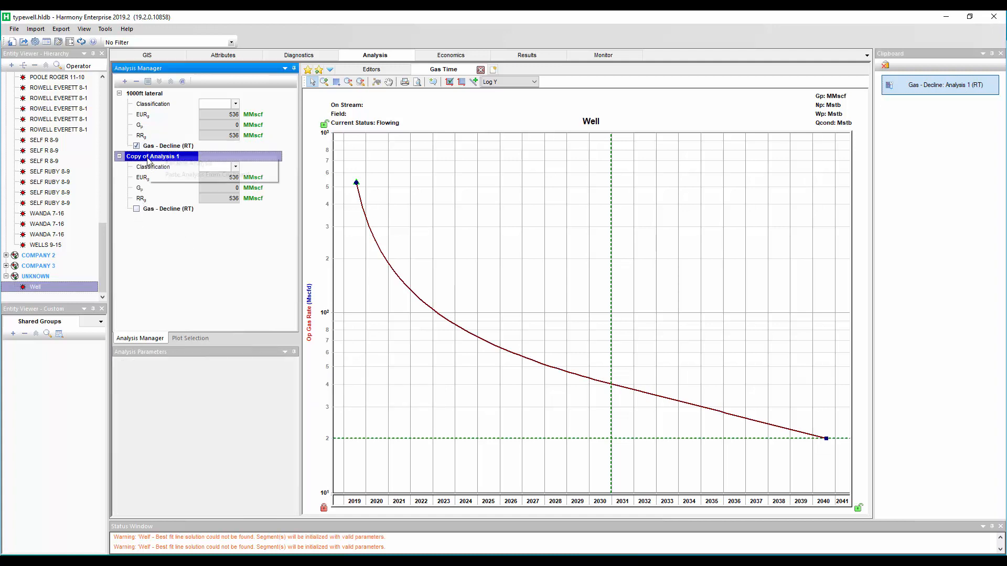
right_click(162, 157)
click(166, 162)
text(10,000)
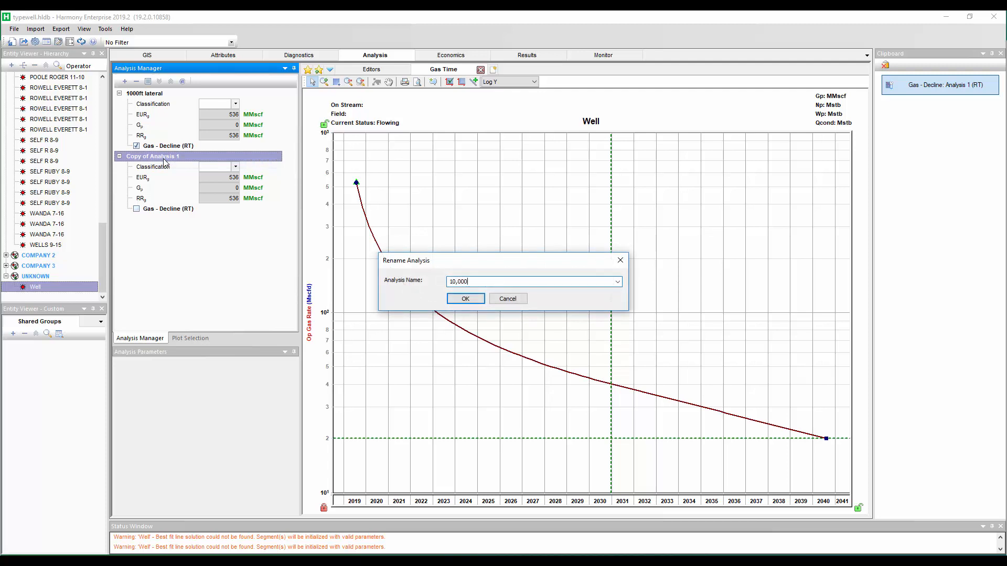
text(ft lateral)
click(466, 299)
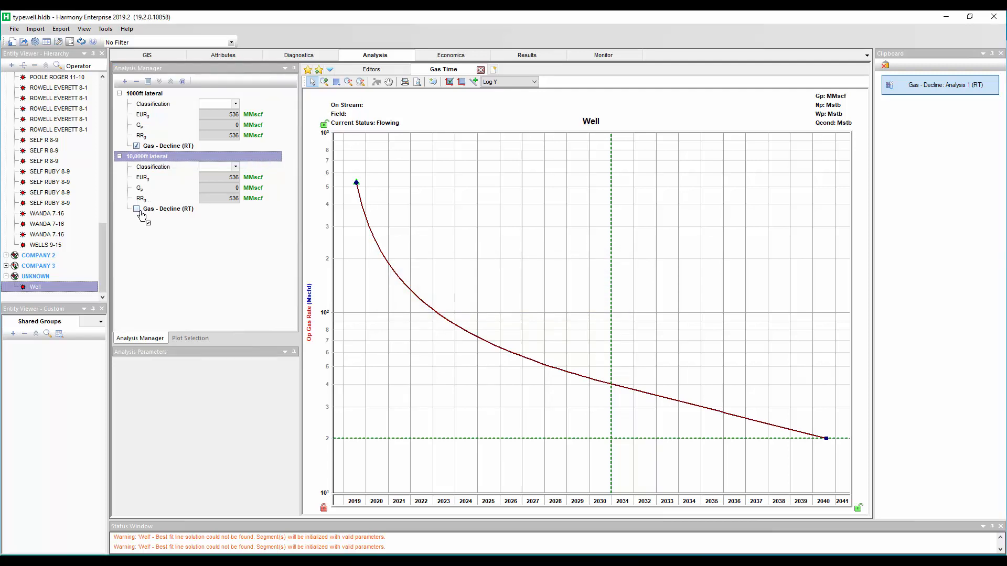
- Display the 10,000ft lateral decline and set its Segment 1 initial rate to 5270 Mscfd
click(147, 211)
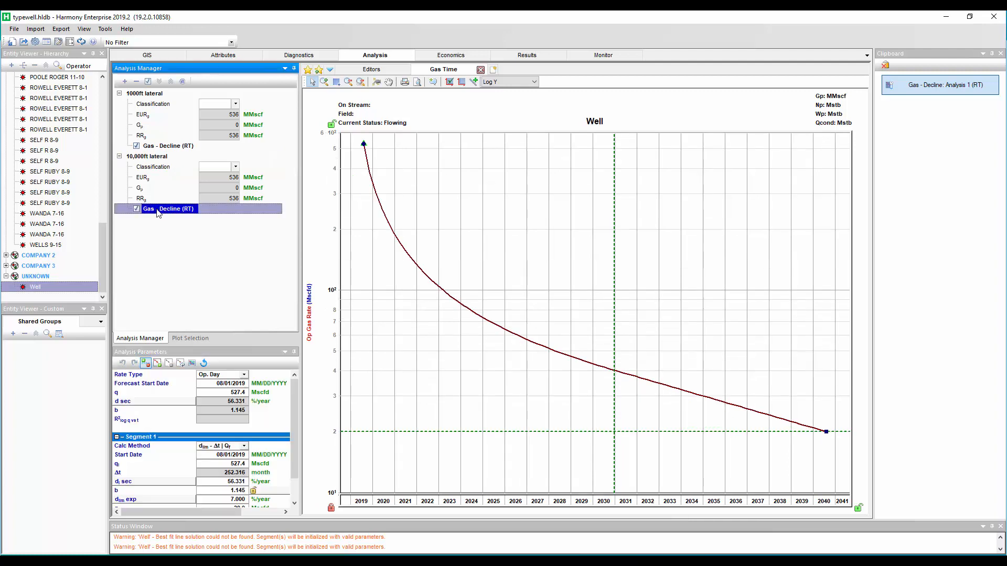
click(239, 465)
click(231, 465)
click(229, 464)
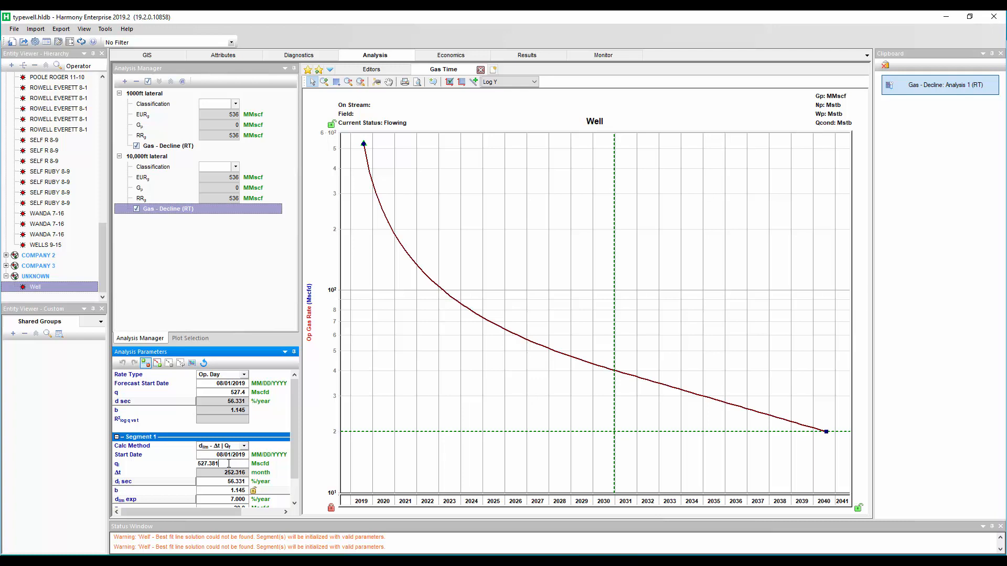
key(BackSpace)
key(BackSpace)
key(BackSpace)
key(BackSpace)
key(Return)
click(364, 171)
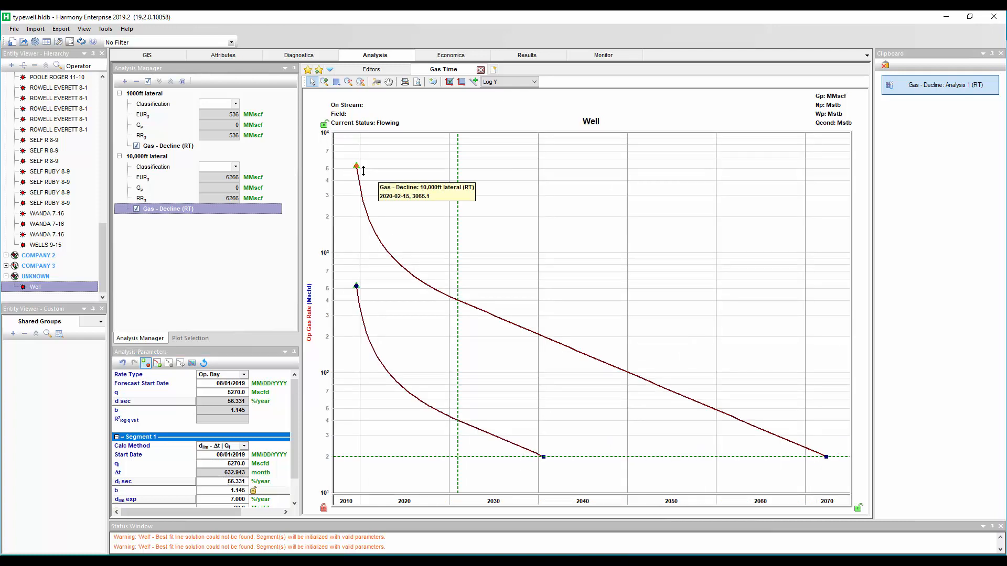